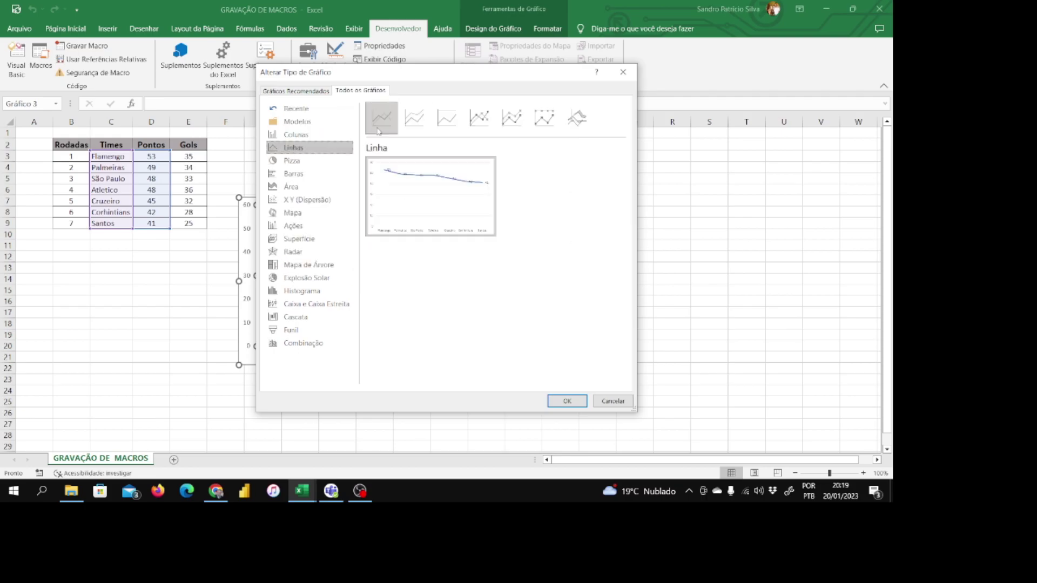
Step: Change the existing chart's type to the basic Linha chart and from there to the basic Pizza chart
mouse_move(406, 184)
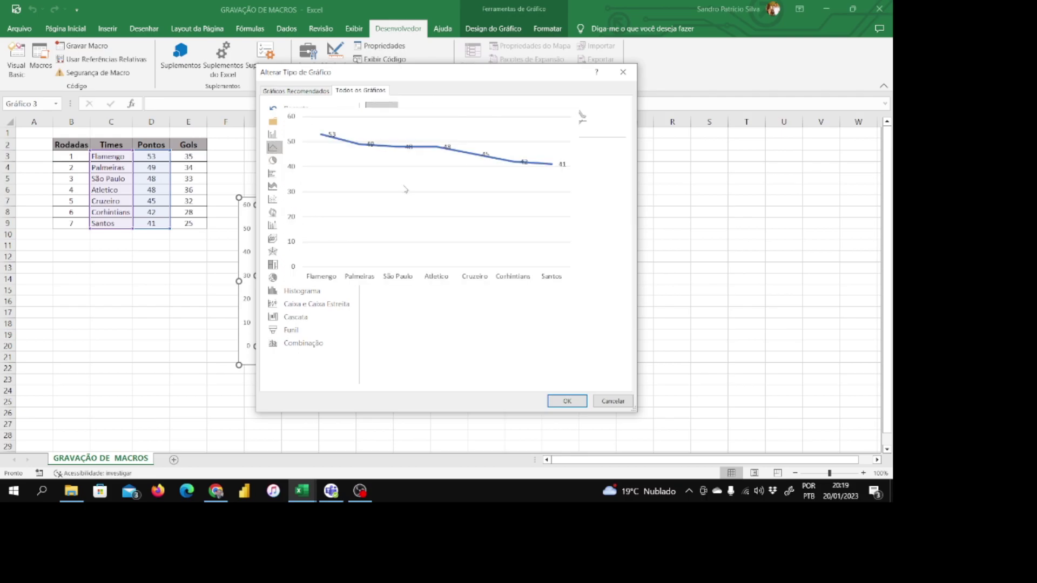
left_click(567, 401)
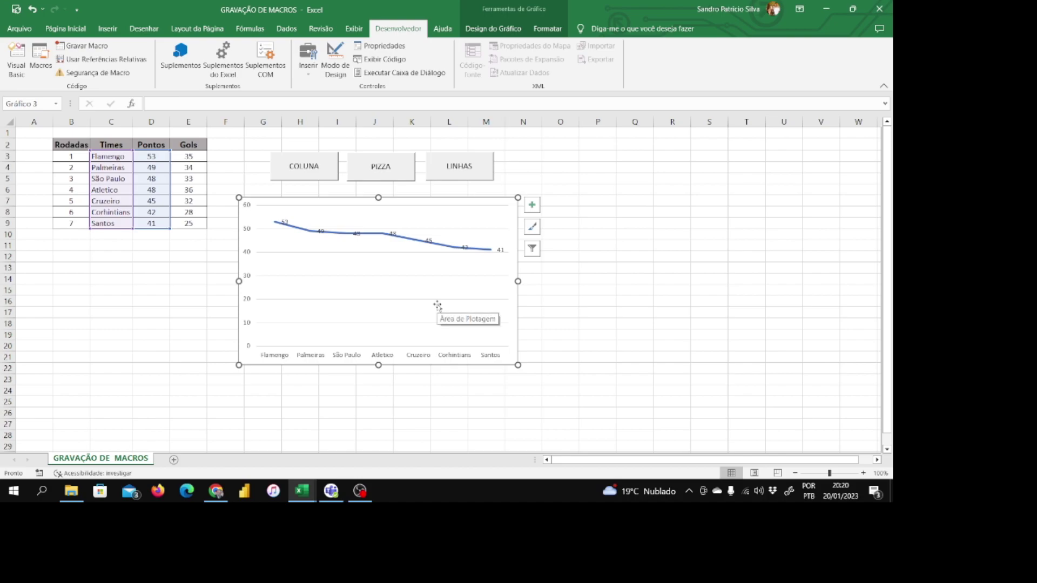
right_click(408, 260)
left_click(460, 293)
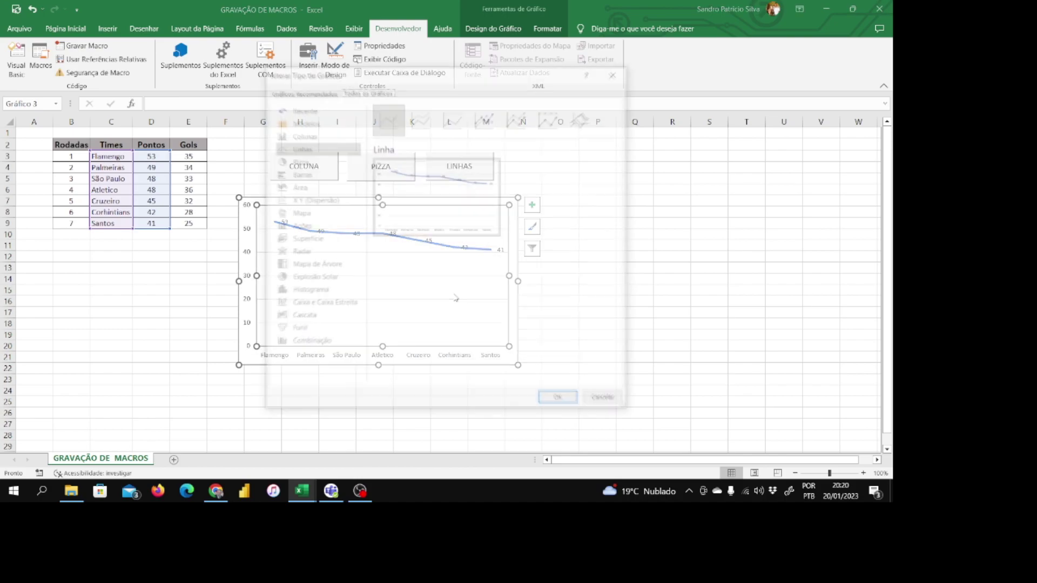
left_click(346, 161)
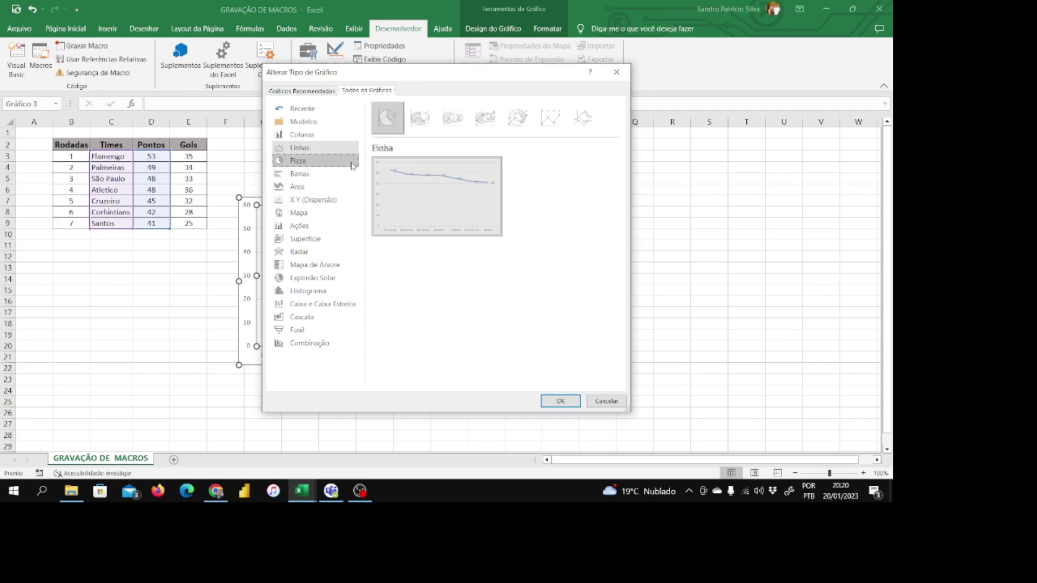
double_click(436, 200)
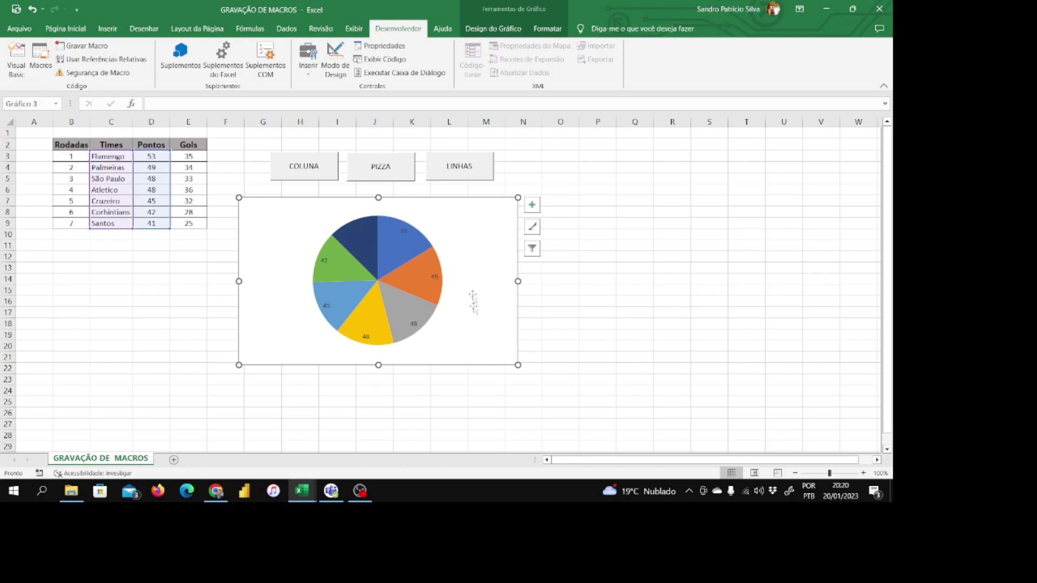
Step: Change the pie chart's type to a clustered column chart with a single colour series, and deselect it
right_click(472, 287)
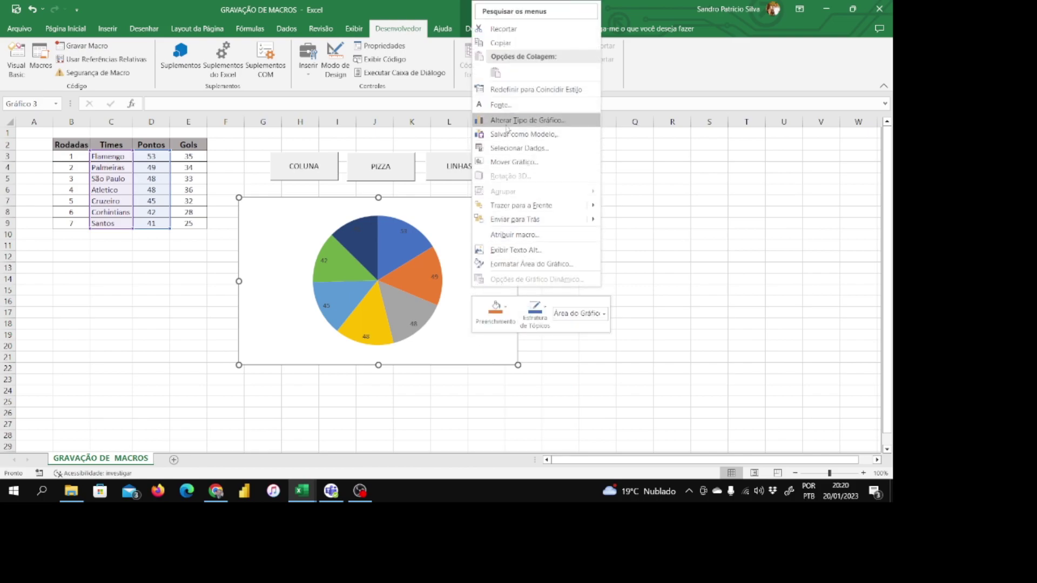
left_click(526, 120)
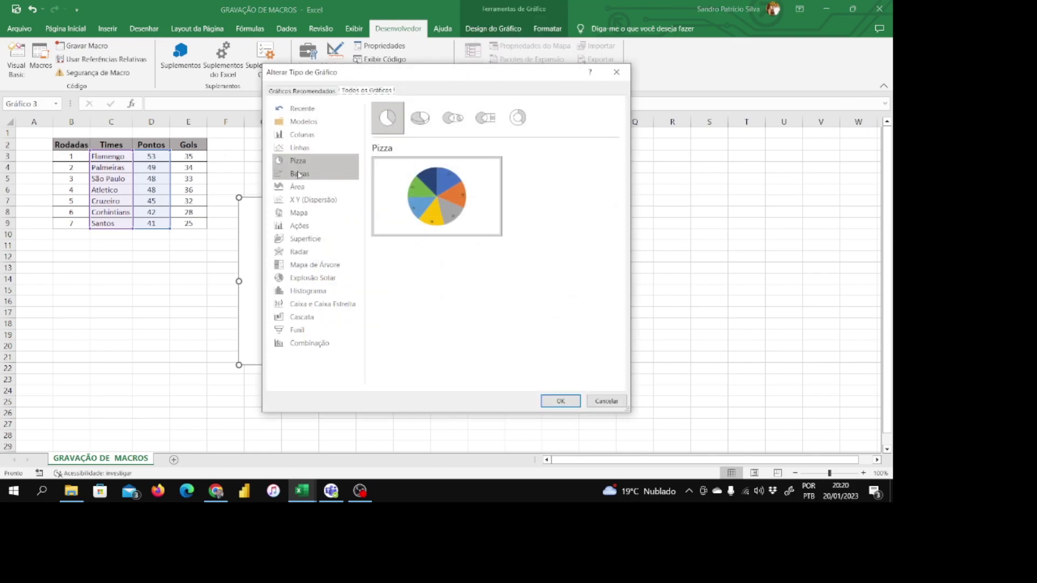
left_click(302, 134)
mouse_move(399, 184)
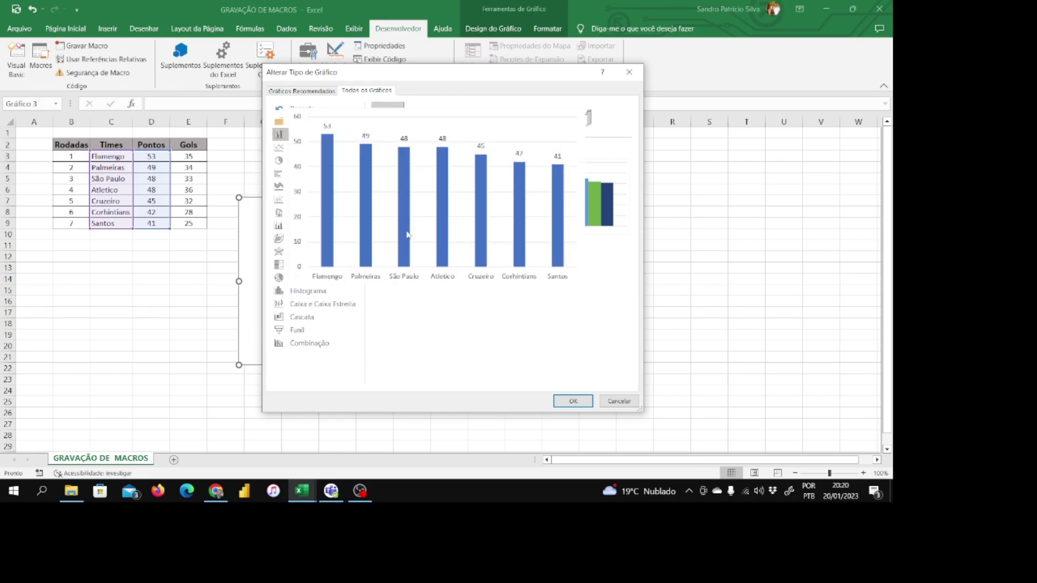
double_click(414, 215)
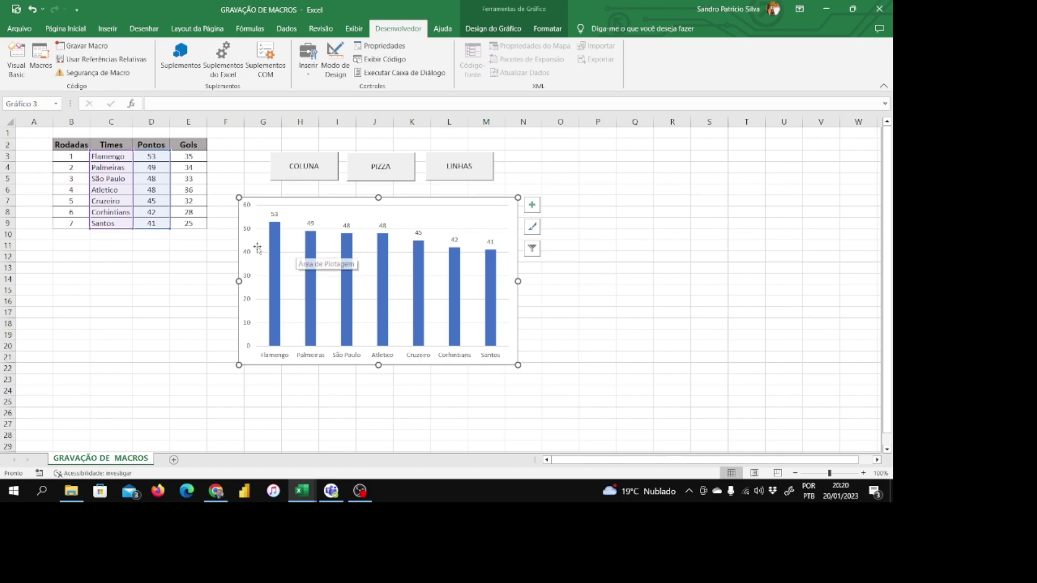
left_click(227, 246)
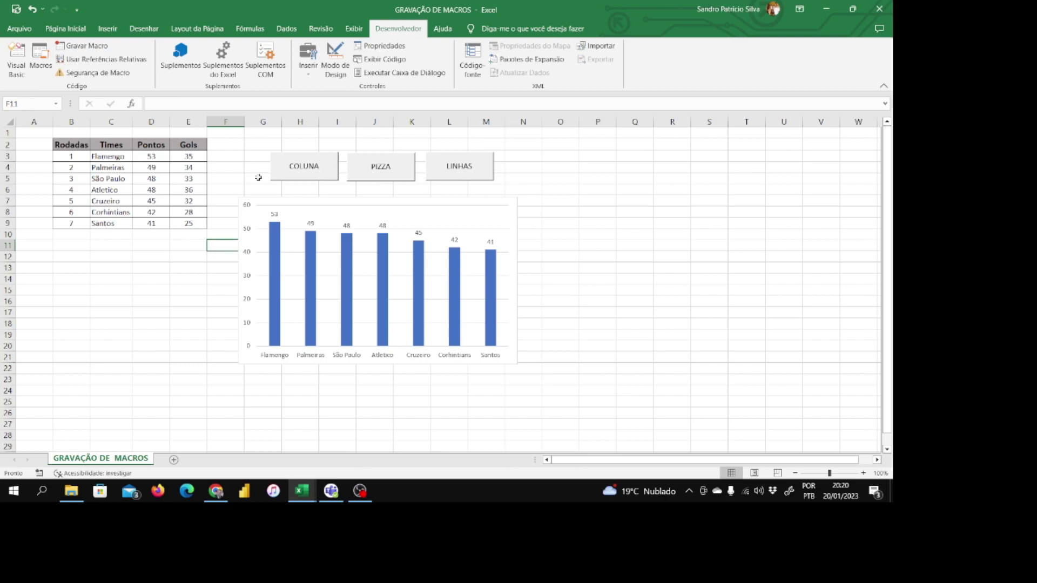
Step: Test the COLUNA, PIZZA and LINHAS macro buttons on the chart, finishing with the COLUNA chart
left_click(320, 176)
left_click(366, 175)
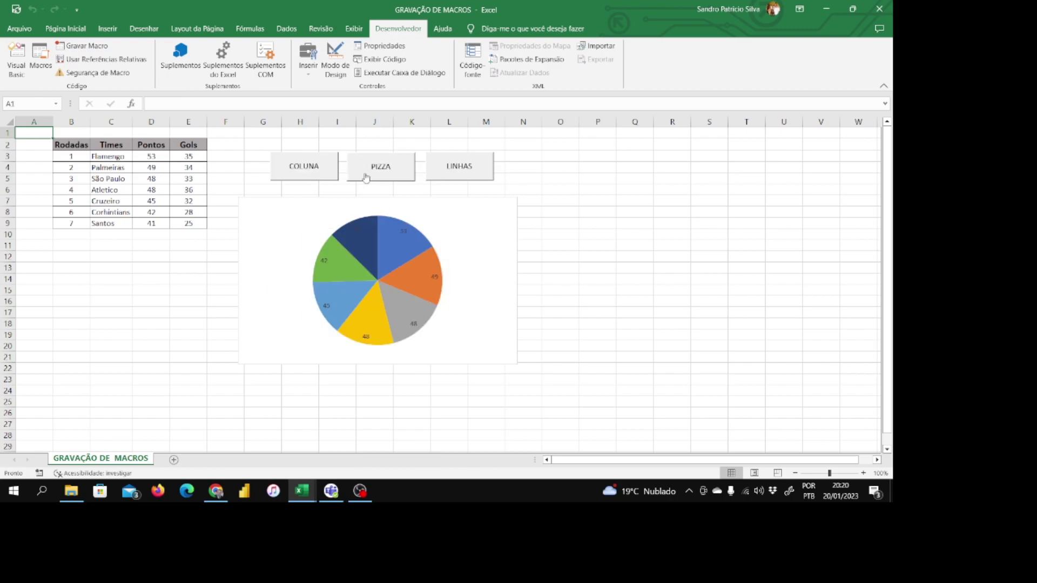
left_click(456, 178)
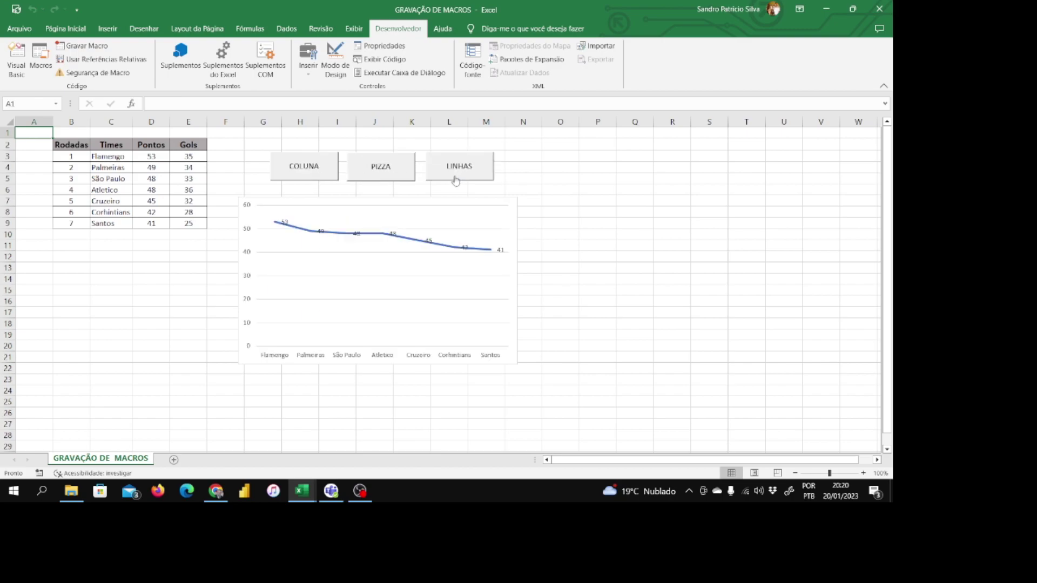
left_click(367, 178)
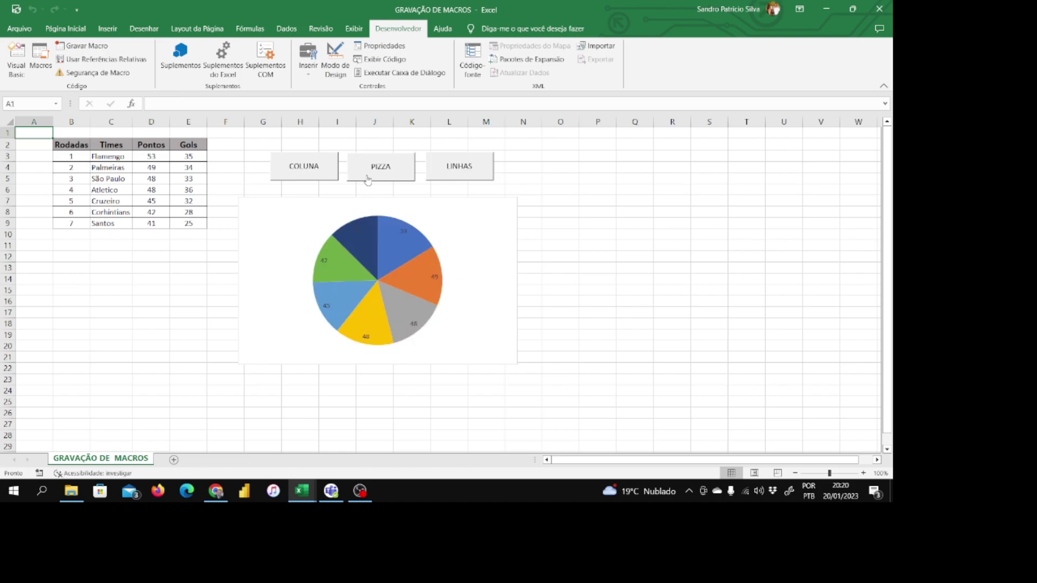
left_click(283, 173)
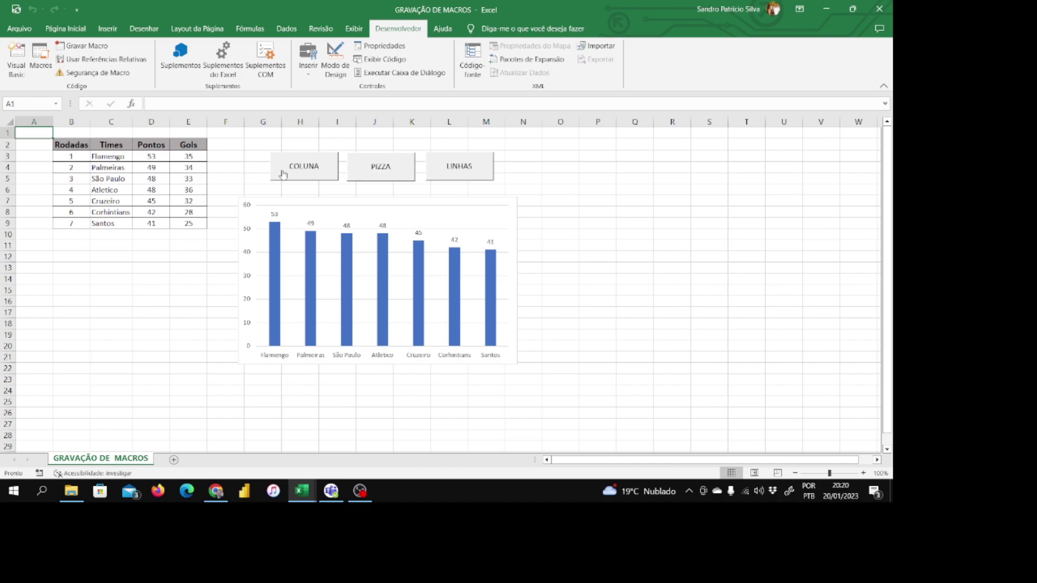
Step: Switch to the Visual Basic editor, delete all macro code in Módulo1 of GRAVAÇÃO DE MACROS.xlsx, and return to the worksheet
left_click(302, 491)
left_click(425, 430)
scroll(284, 246, "up", 10)
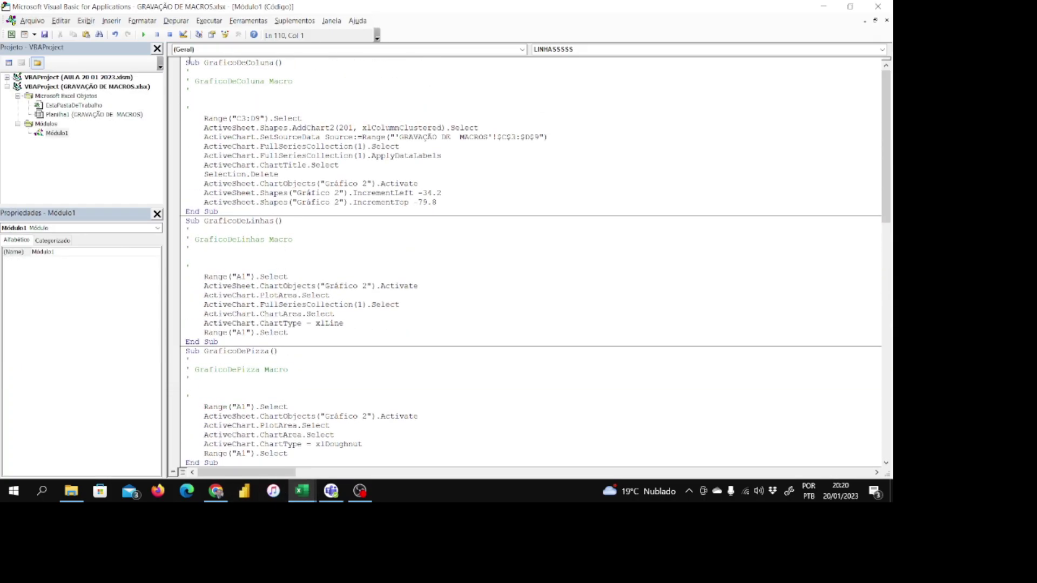
left_click_drag(186, 61, 346, 467)
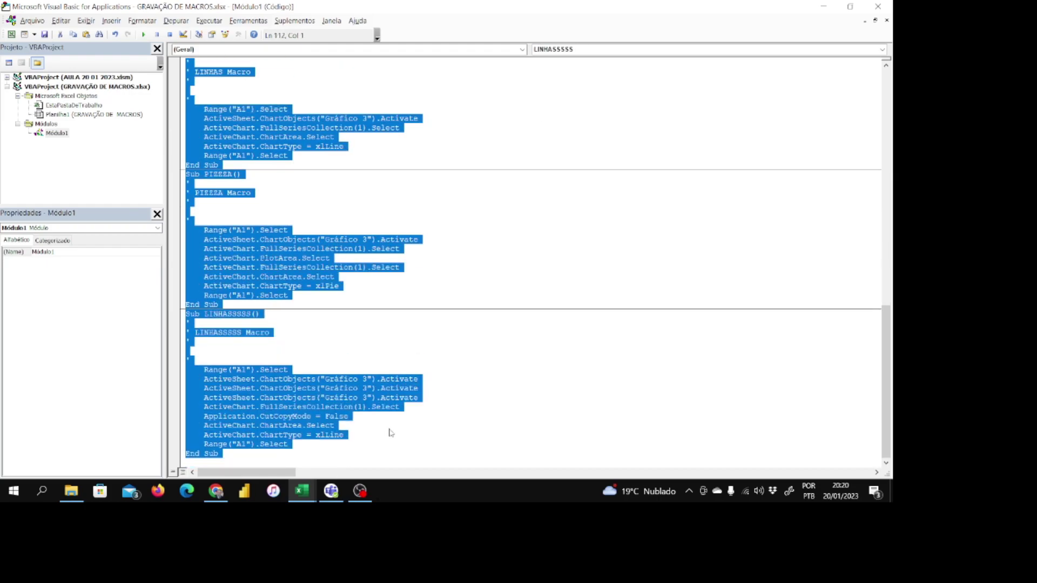
key("Delete")
key("alt+F11")
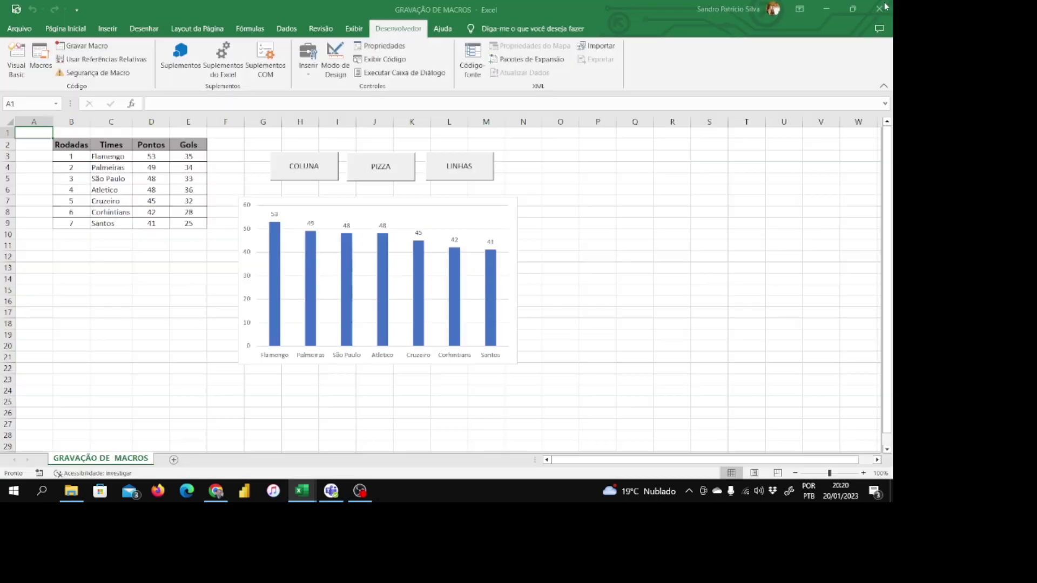
Step: Check whether the COLUNA, PIZZA and LINHAS buttons still run without their macro code, dismissing each message
left_click(649, 223)
left_click(298, 168)
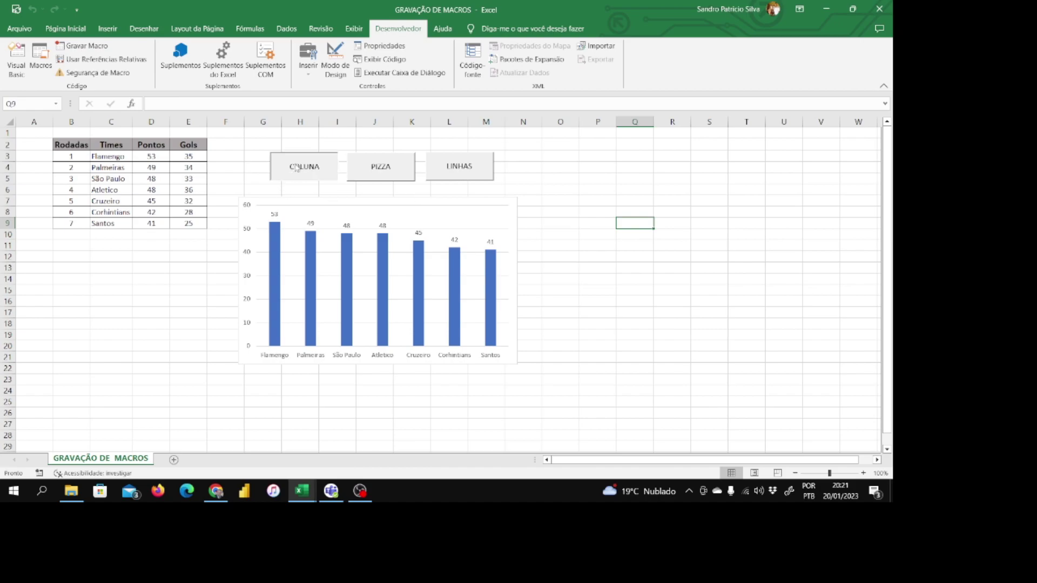
left_click(448, 277)
left_click(393, 173)
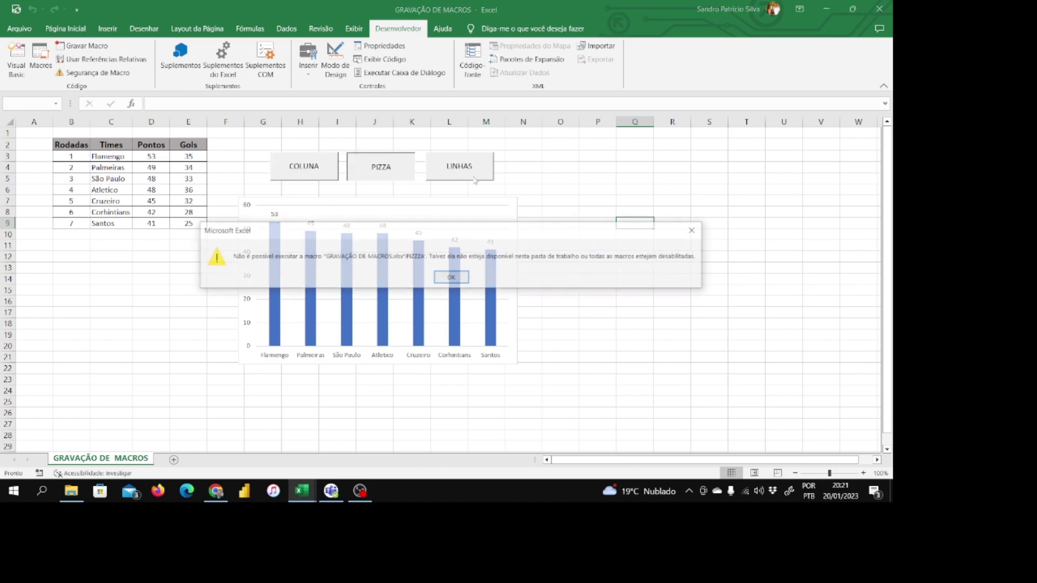
left_click(450, 278)
left_click(459, 172)
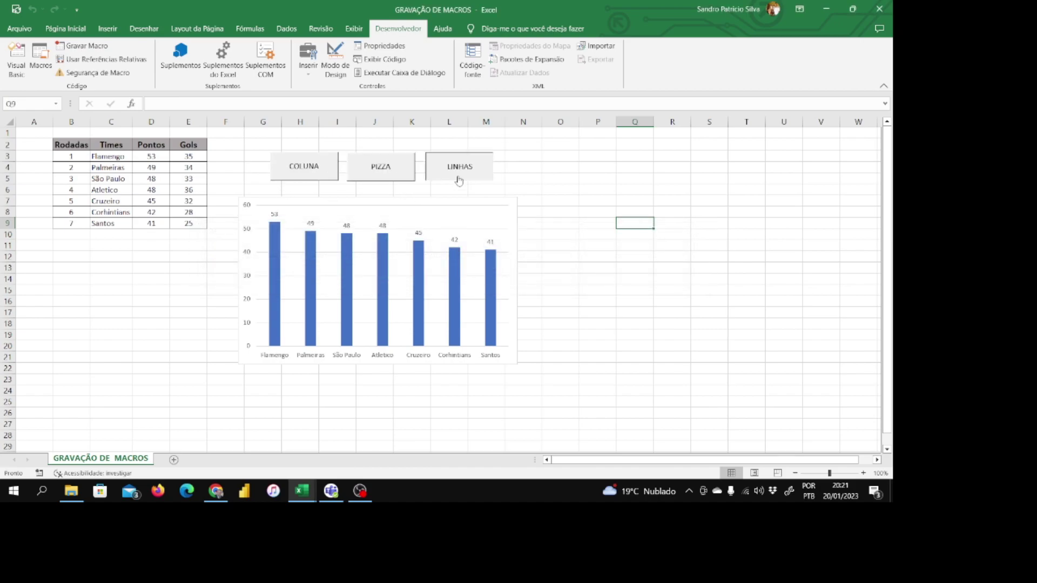
left_click(449, 278)
Step: Delete the COLUNA, PIZZA and LINHAS buttons from the worksheet
right_click(326, 178)
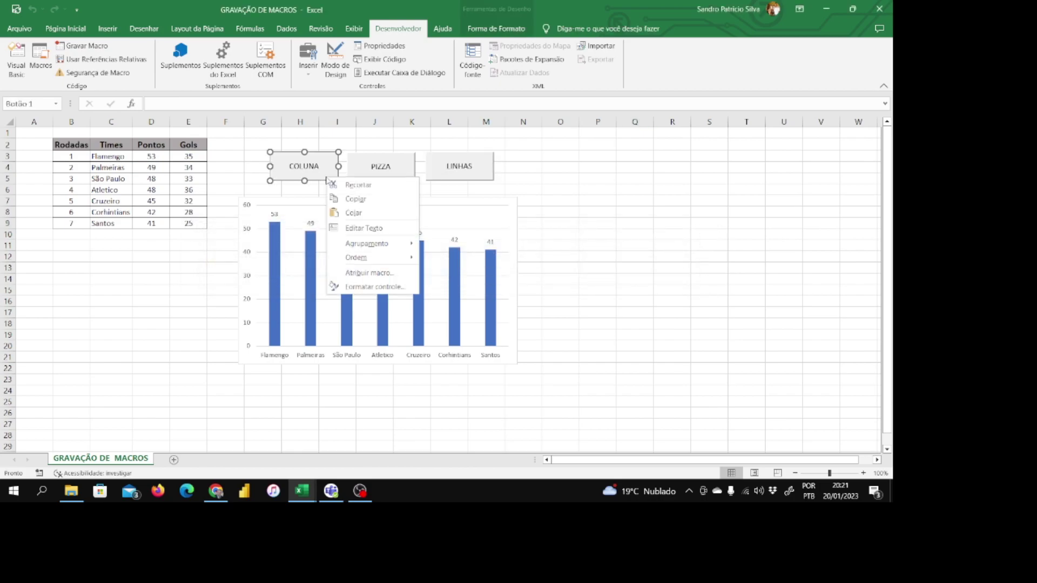
key("Escape")
key("Delete")
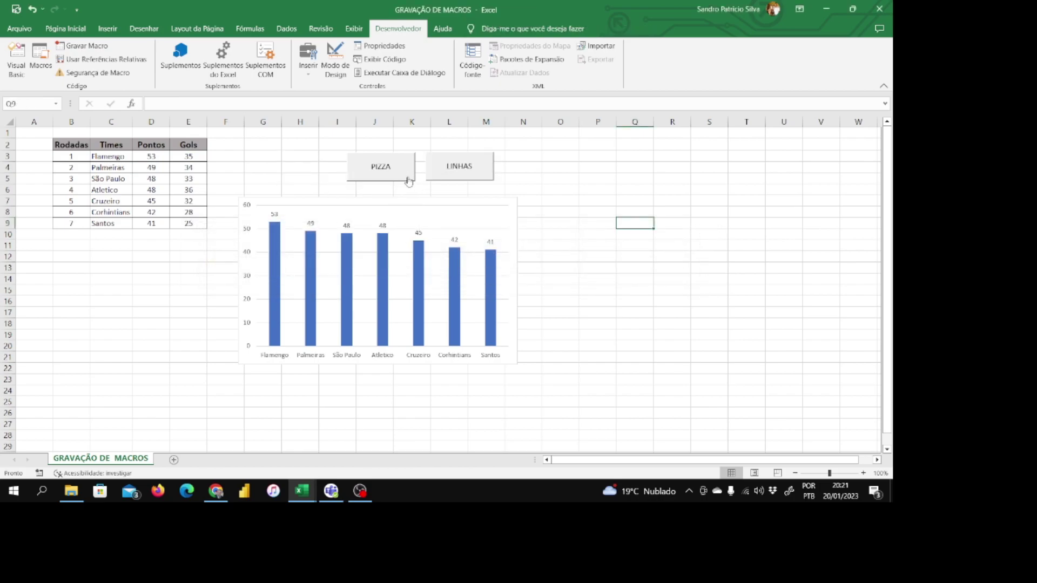
right_click(404, 175)
key("Escape")
key("Delete")
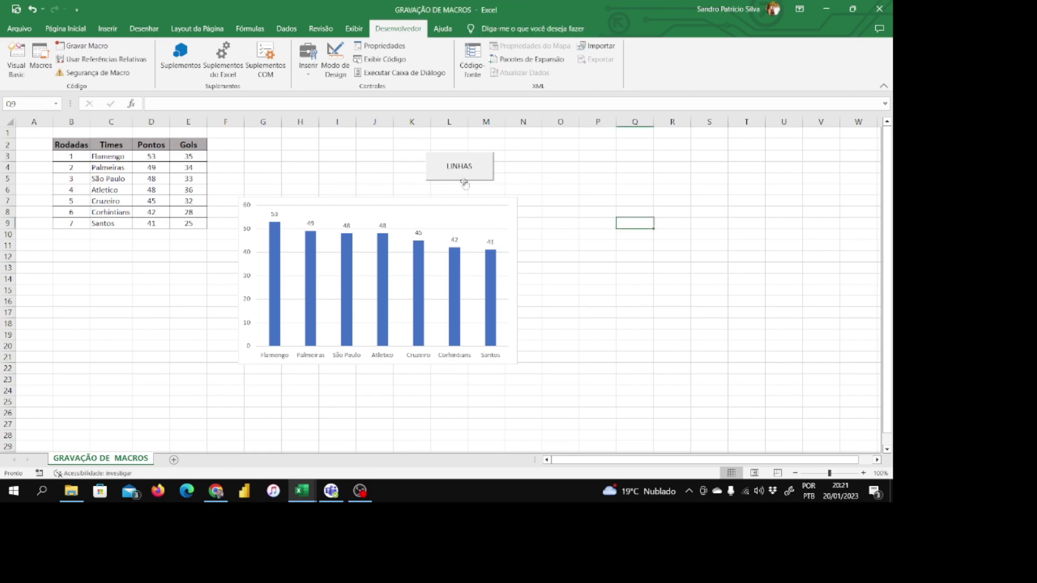
right_click(463, 179)
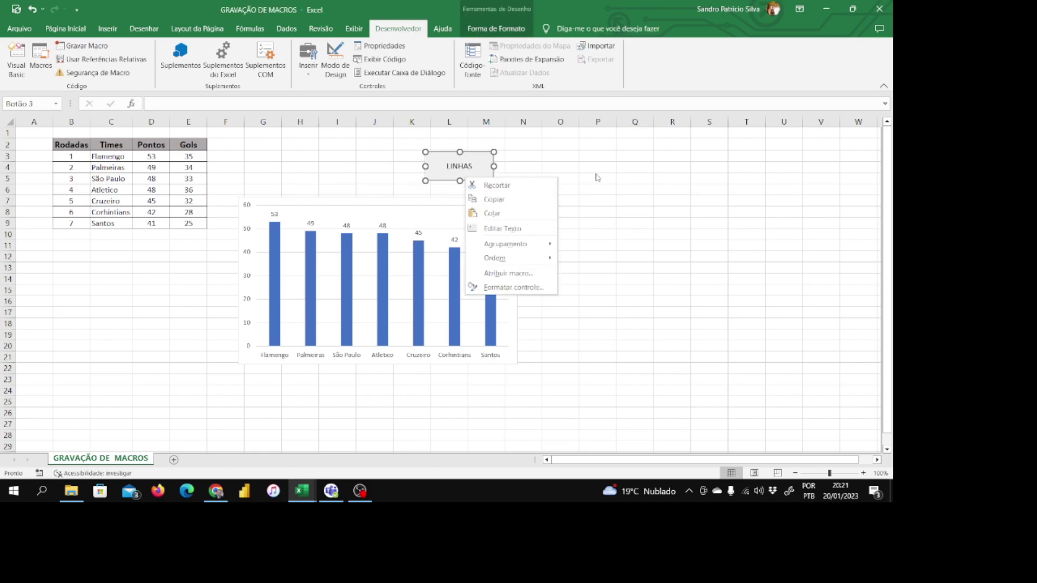
key("Escape")
key("Delete")
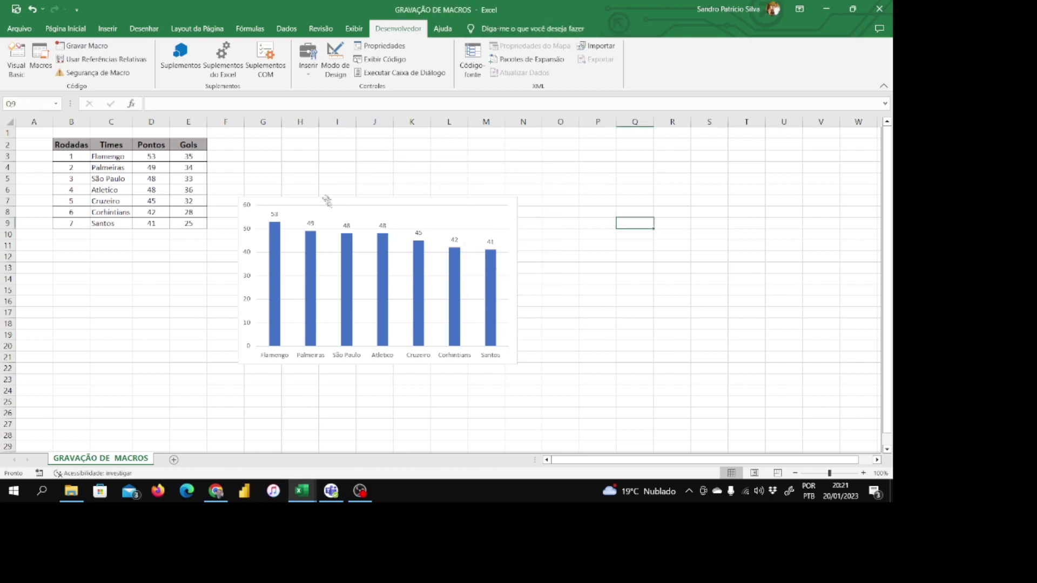
Step: Delete the column chart from the worksheet
left_click(327, 203)
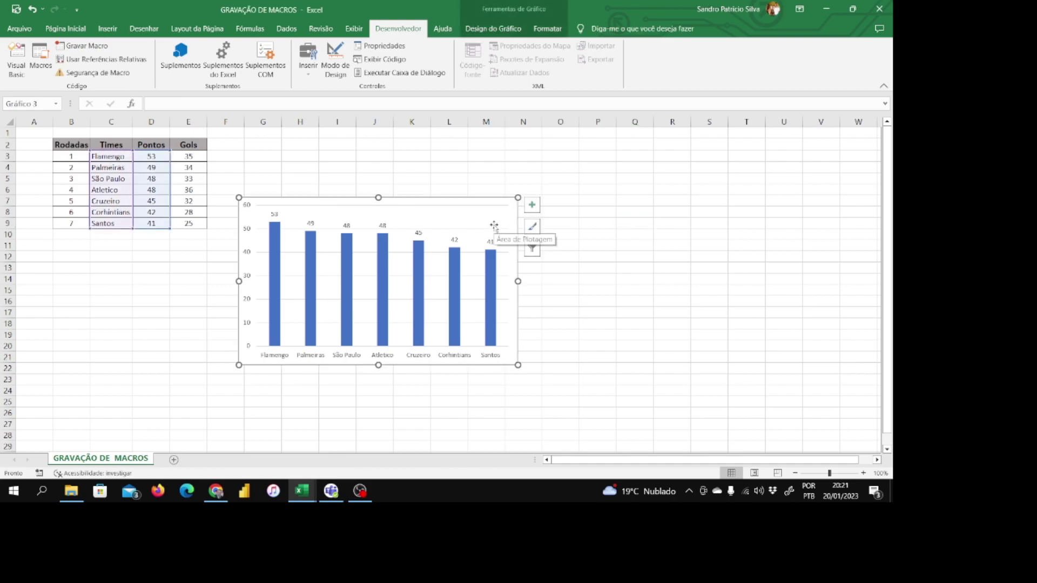
key("Delete")
left_click(273, 223)
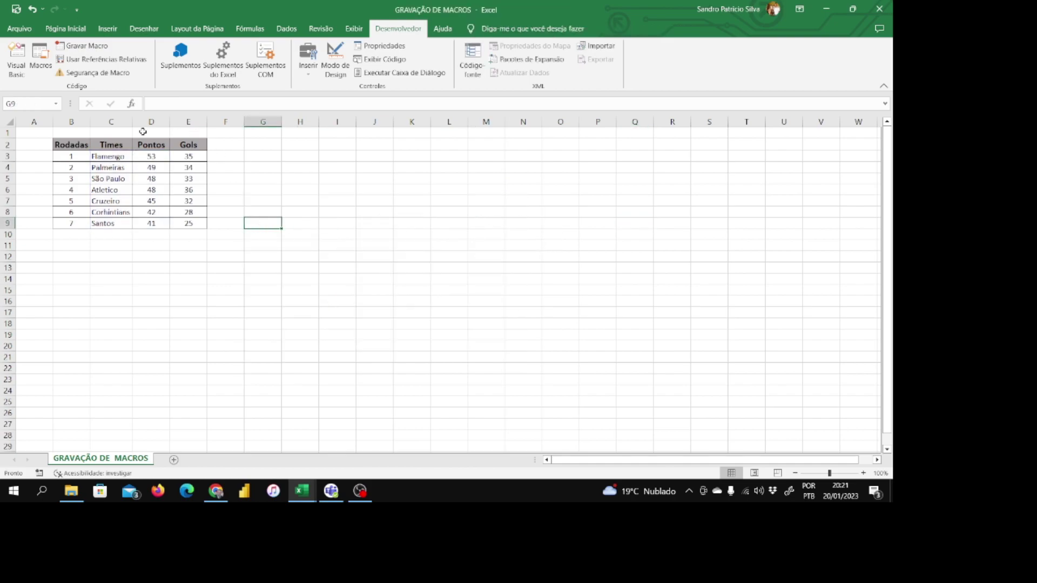
Step: Insert a clustered column chart from the teams and points in C3:D9 and place it beside the table, starting around row 6
left_click_drag(116, 157, 155, 223)
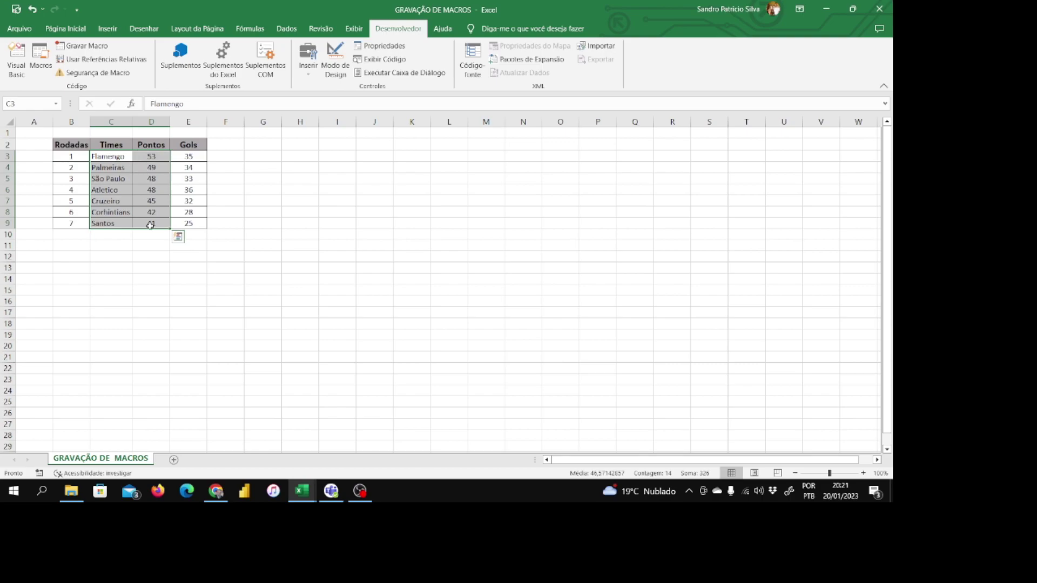
left_click(109, 30)
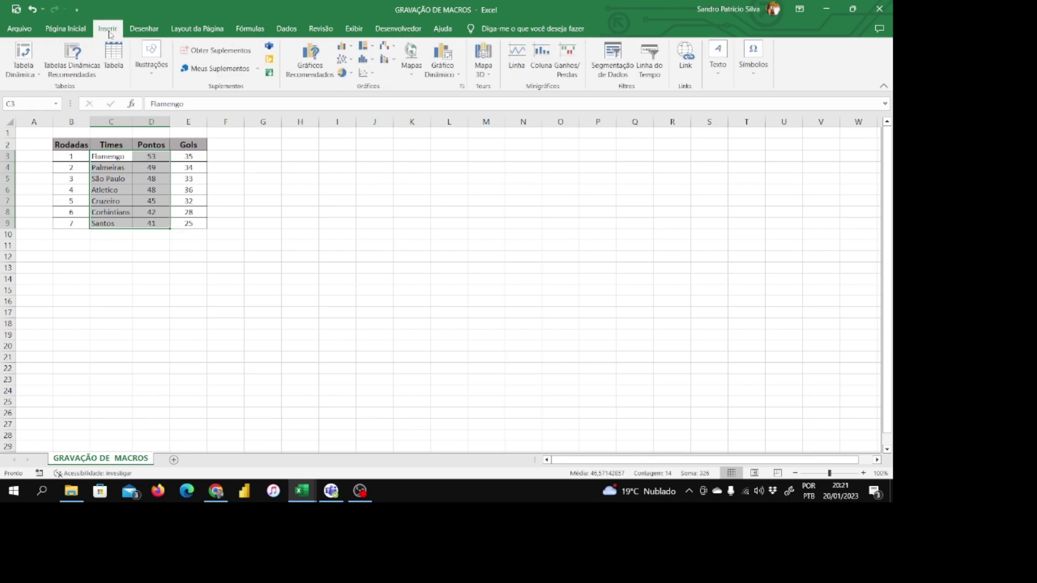
left_click(342, 46)
left_click(350, 85)
left_click_drag(381, 208, 342, 177)
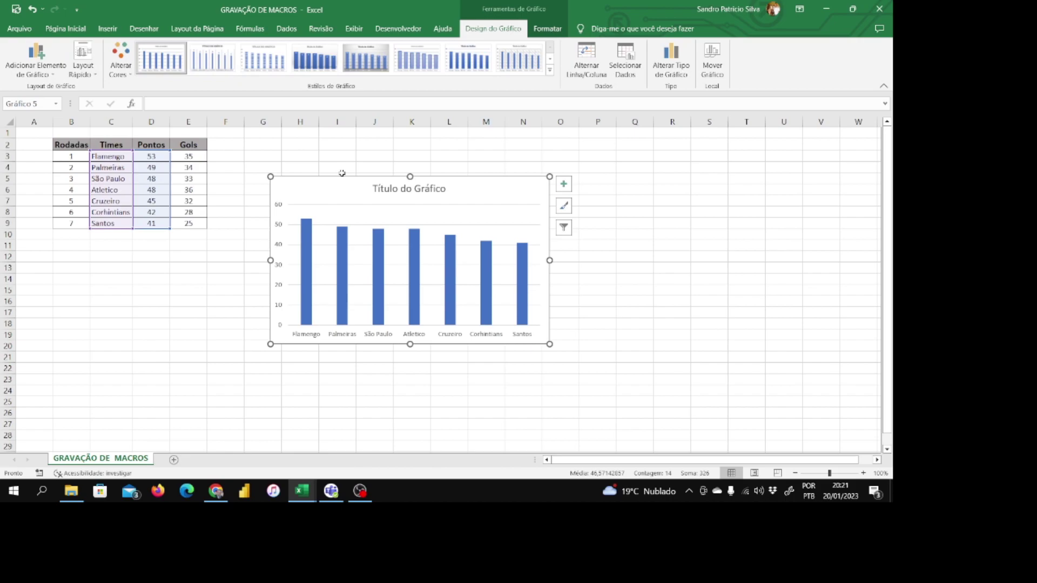
left_click(404, 189)
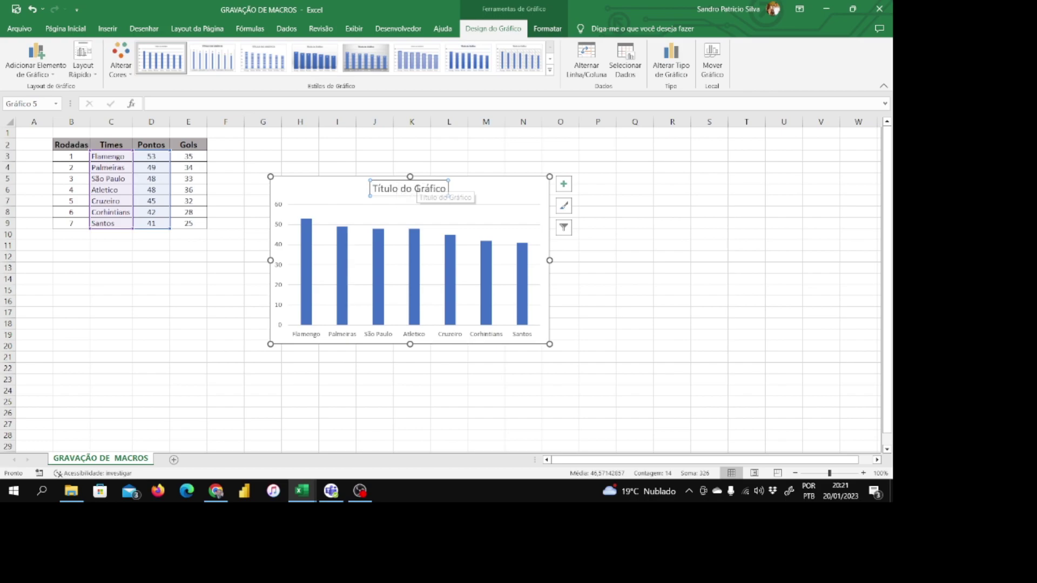
left_click_drag(384, 179, 384, 193)
left_click(374, 156)
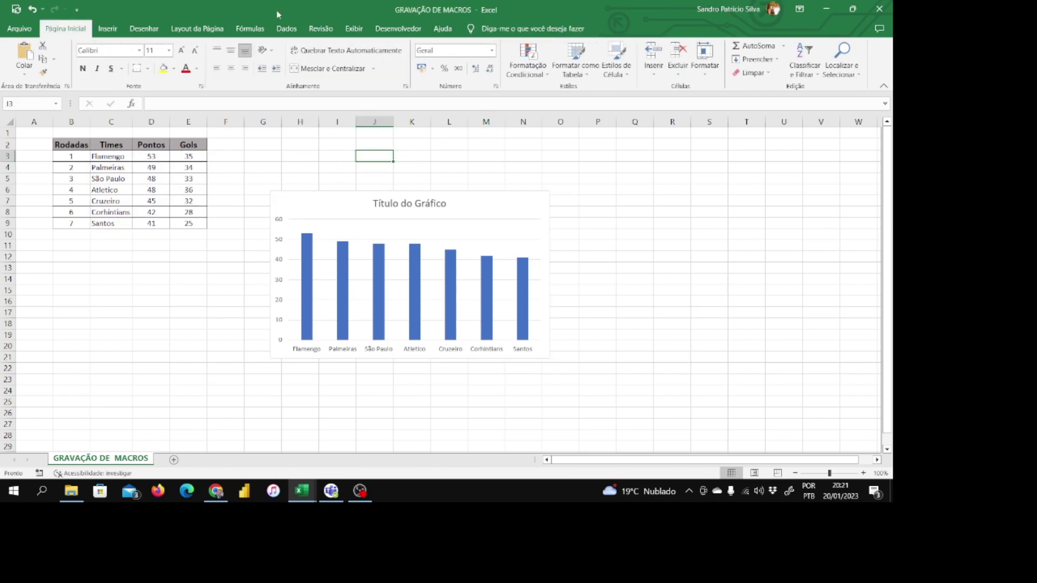
Step: Insert a form-control button above the chart without assigning a macro, and duplicate it to make a row of three
left_click(396, 29)
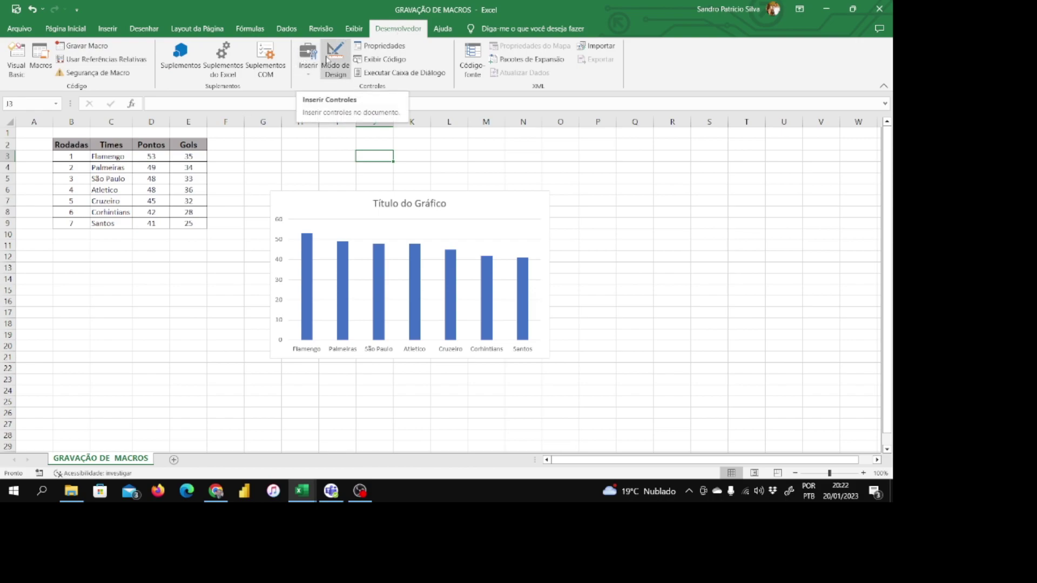
left_click(309, 78)
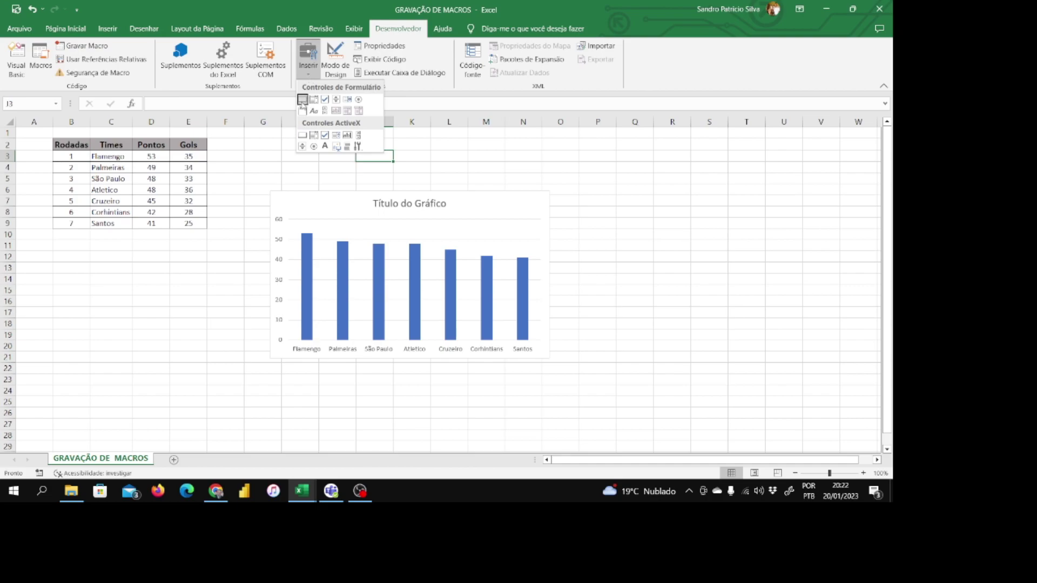
left_click(303, 103)
left_click_drag(319, 142, 386, 173)
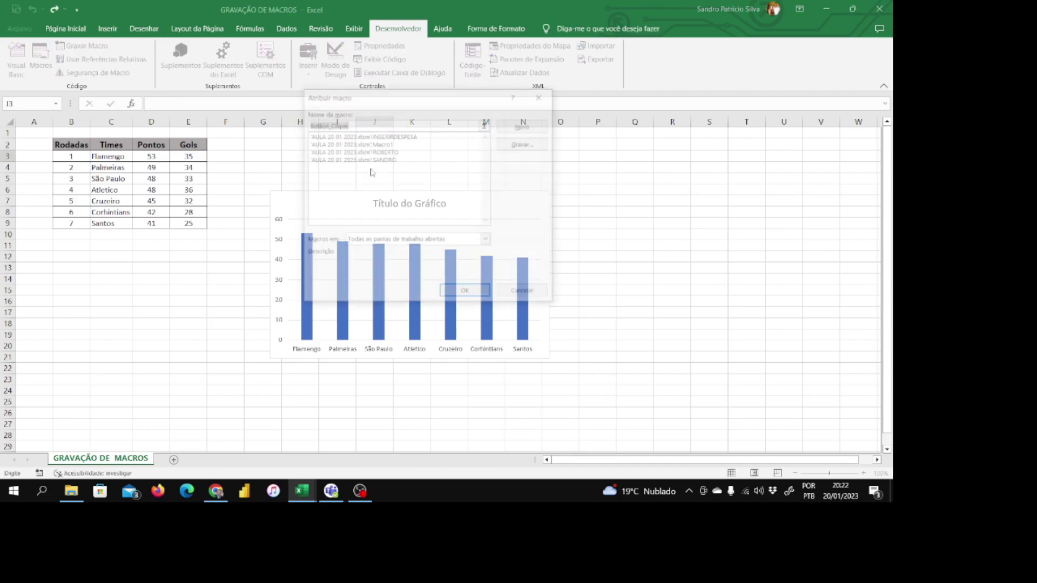
left_click(525, 292)
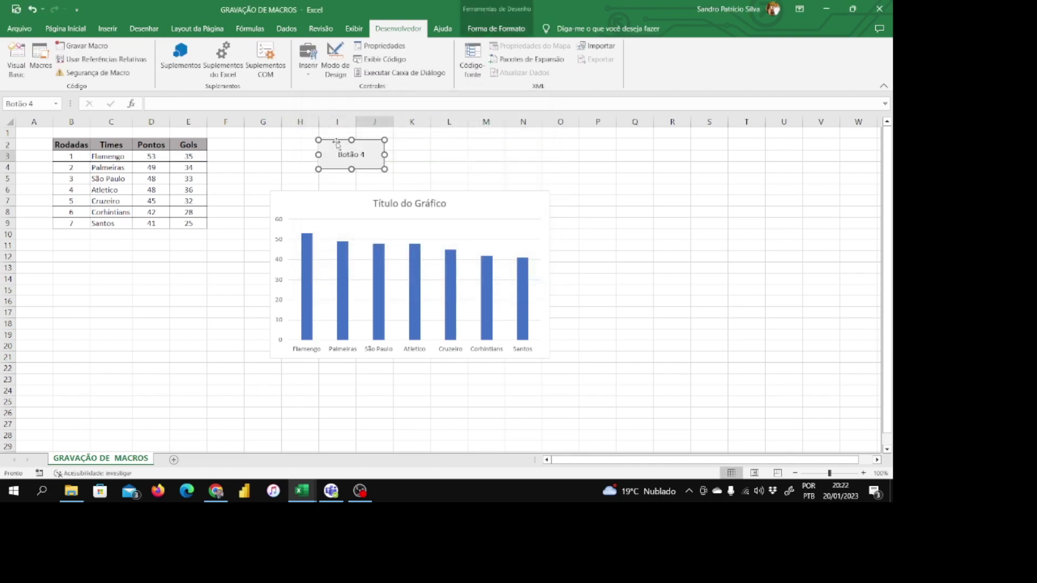
left_click_drag(432, 169, 527, 165)
Step: Change the label of the first button in the row to COLUNA
left_click(352, 155)
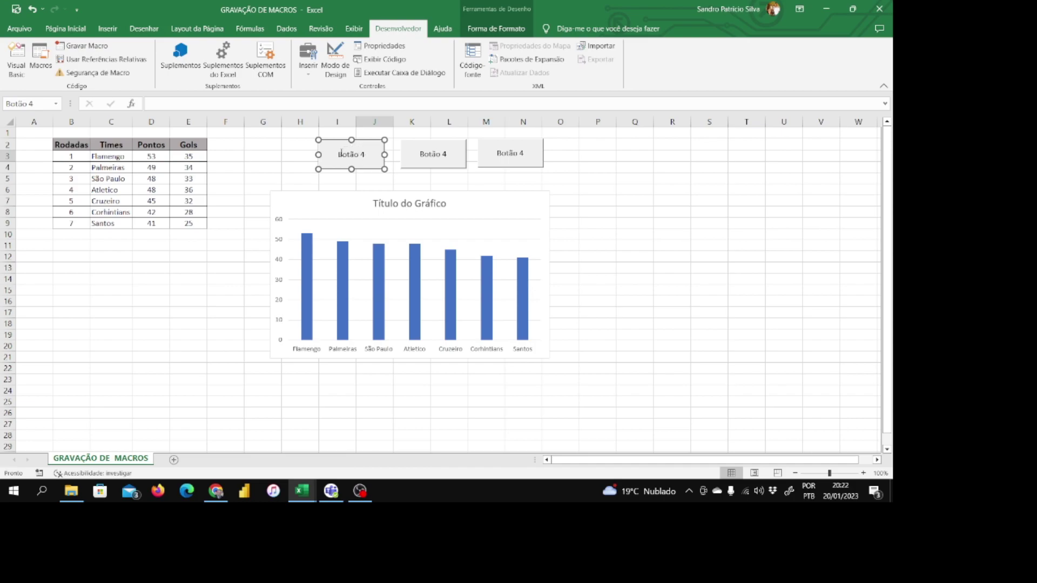
left_click(340, 154)
key("Delete")
key("Delete")
key("Delete")
key("Delete")
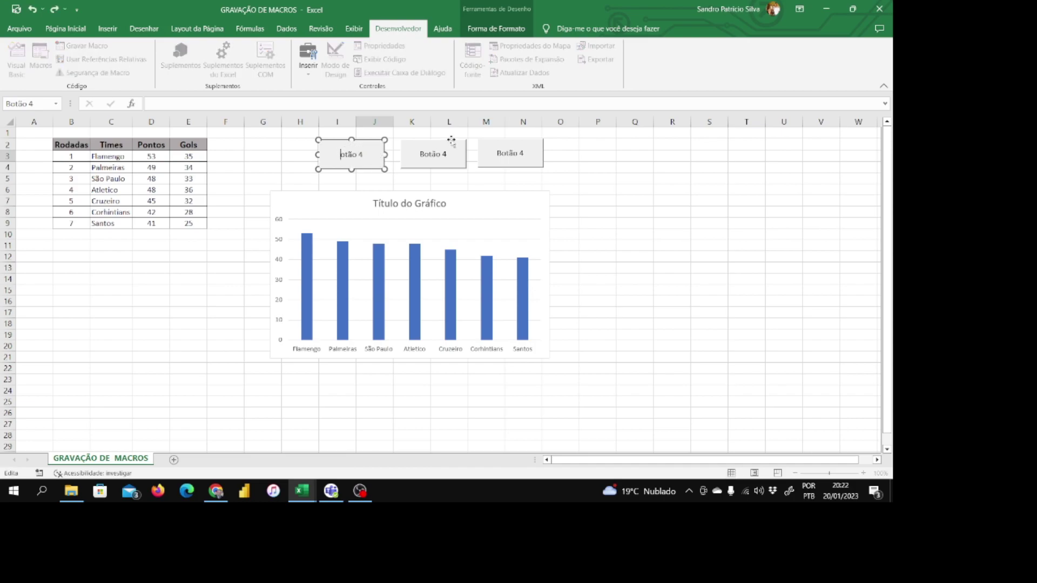
type("COLUNA")
Step: Change the label of the middle button in the row to LINHA
left_click(439, 147)
left_click(424, 154)
key("Delete")
key("Delete")
key("Delete")
key("Delete")
key("Delete")
key("Delete")
type("LINHA")
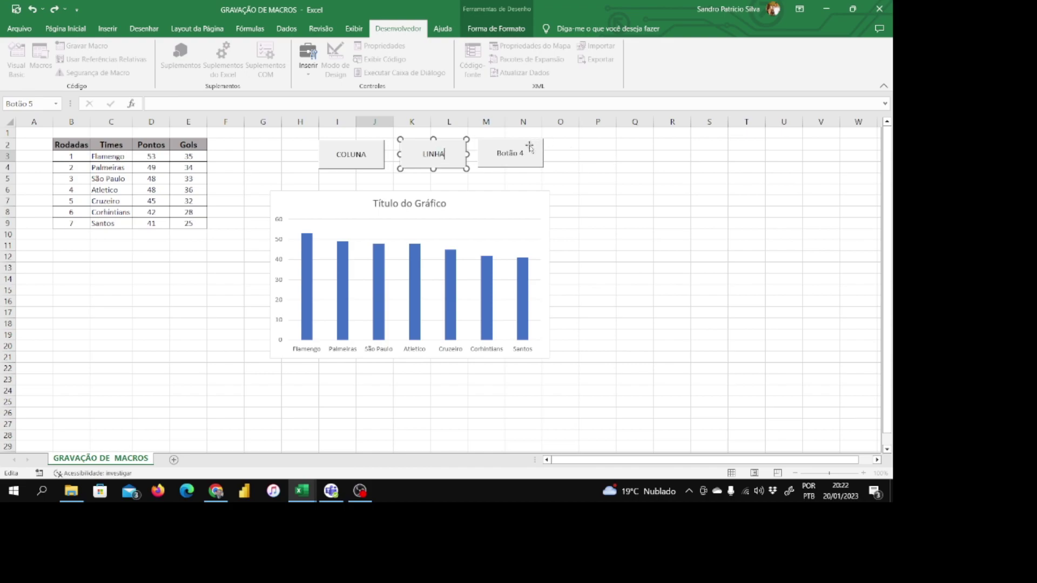
Step: Change the label of the third button to PIZZA and deselect it
left_click(503, 153, "ctrl")
left_click(498, 152)
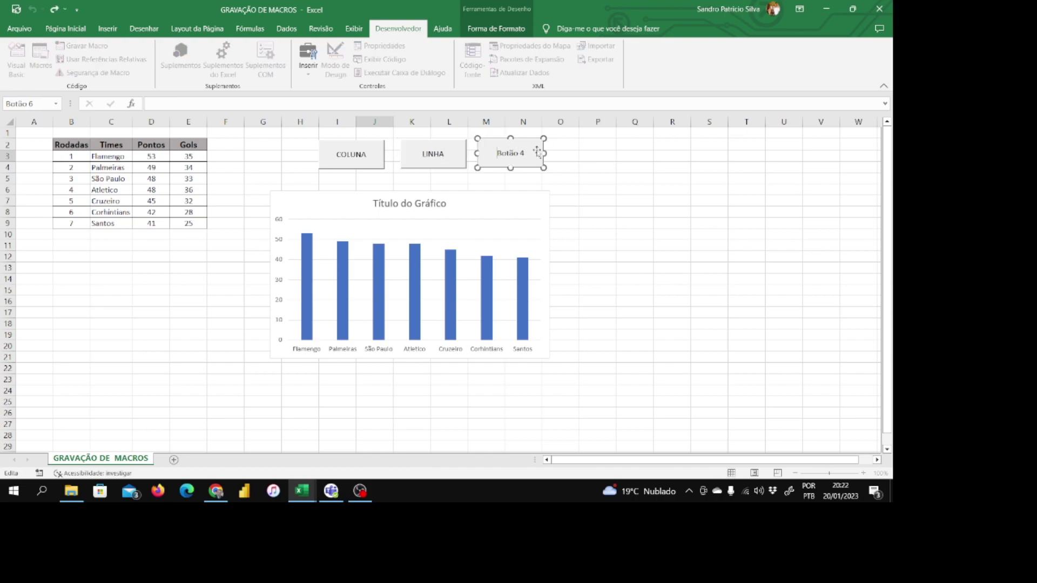
key("Delete")
key("Delete")
key("Delete")
key("Delete")
key("Delete")
key("Delete")
left_click(647, 200)
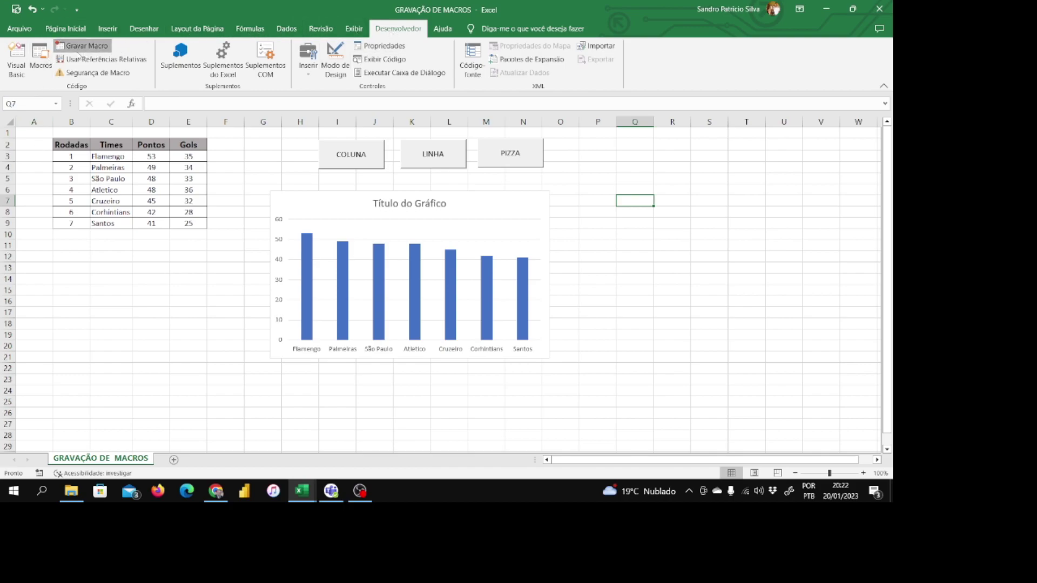
Step: Start recording a macro named LINHA stored in this workbook
left_click(81, 47)
type("LINHA")
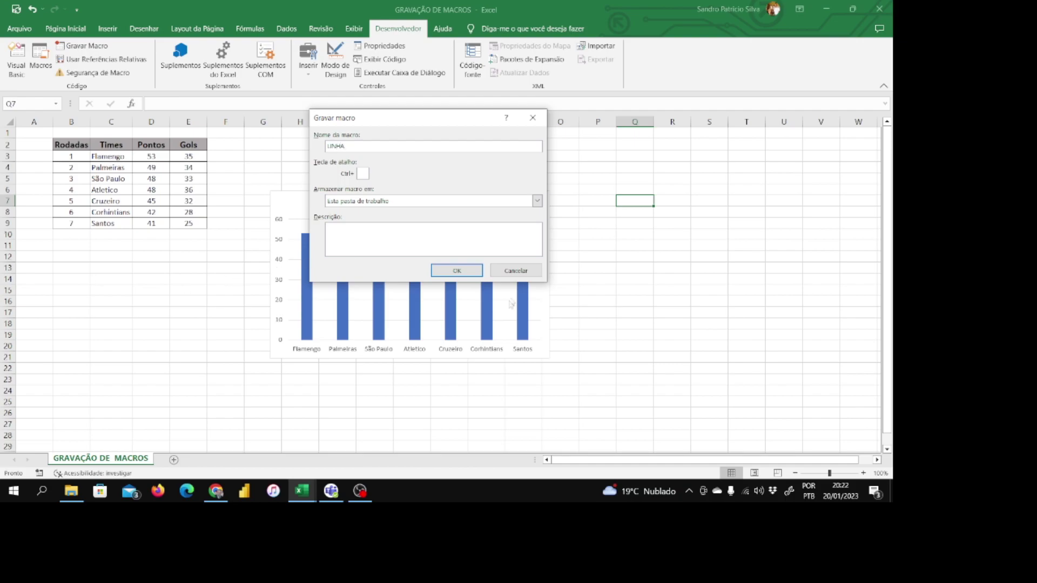
left_click(456, 271)
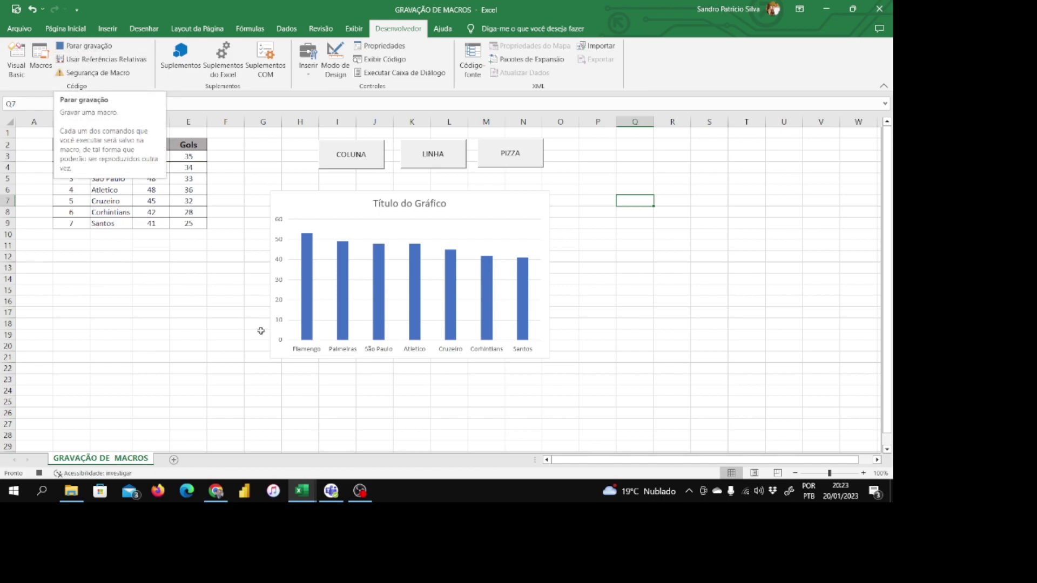
Step: Record selecting cell A1, changing the chart to the basic line type and returning to A1, and stop the recording
left_click(34, 132)
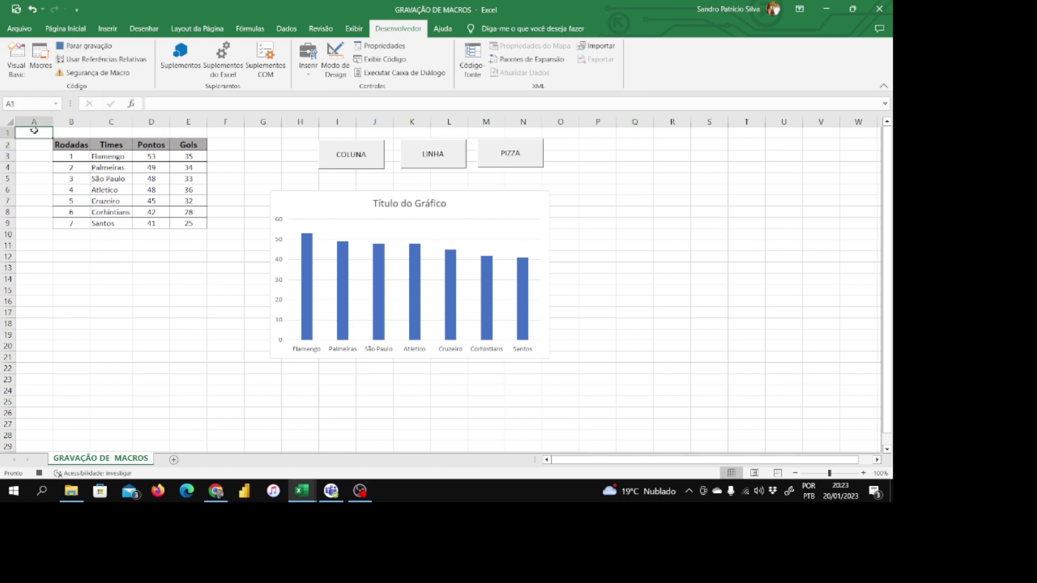
left_click(379, 225)
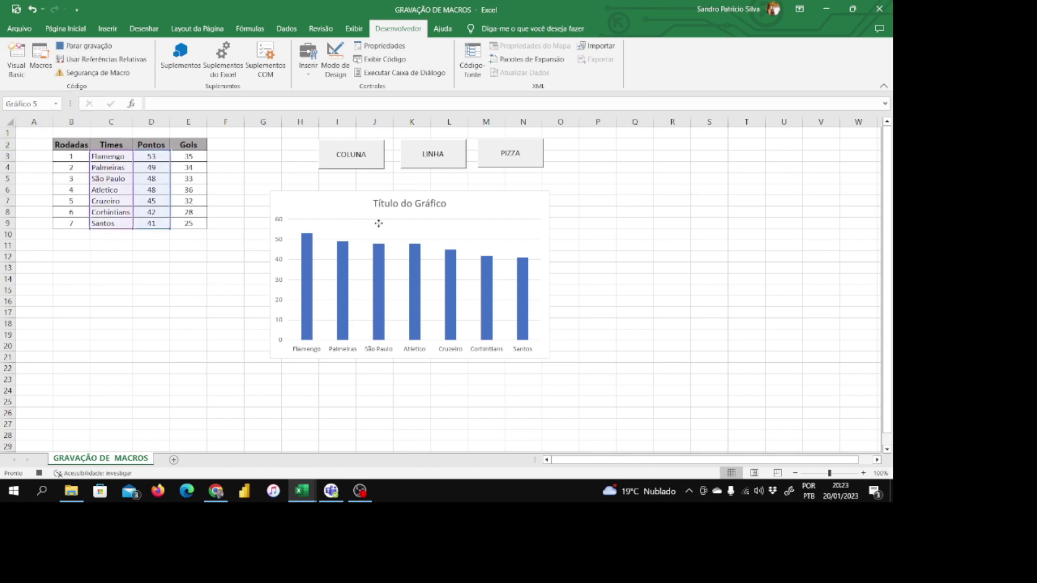
right_click(383, 271)
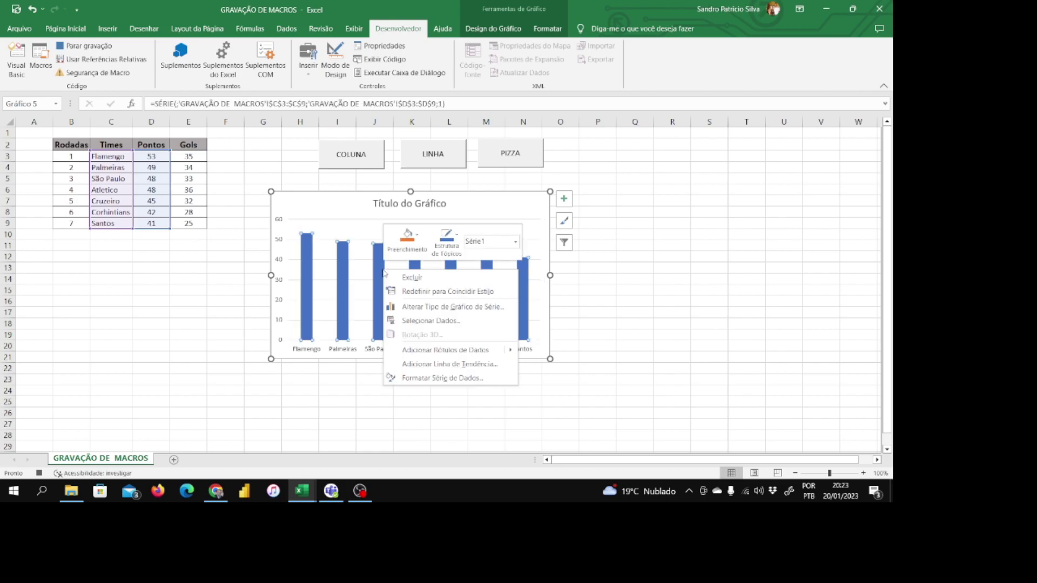
left_click(428, 306)
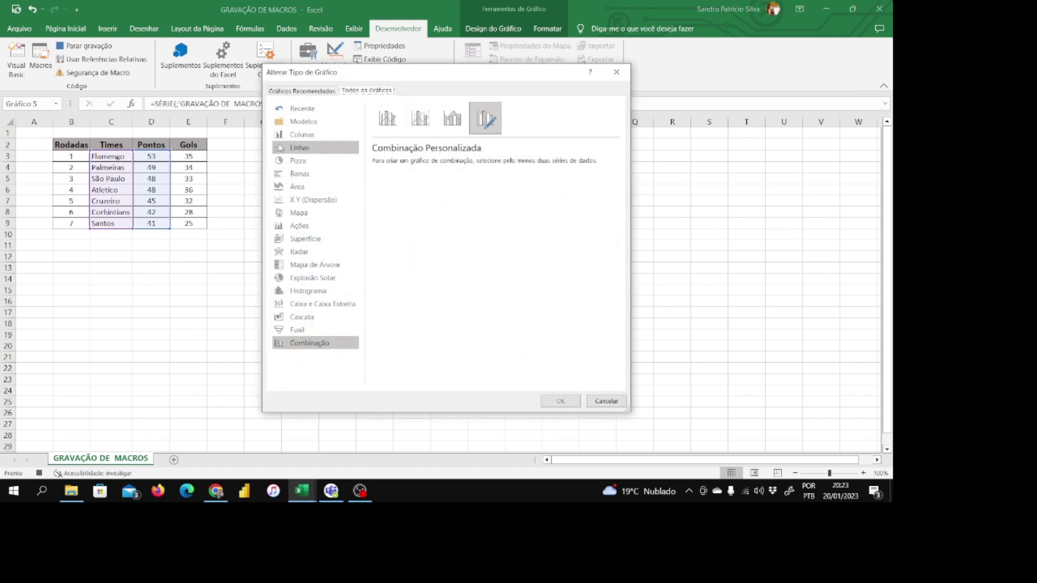
left_click(561, 402)
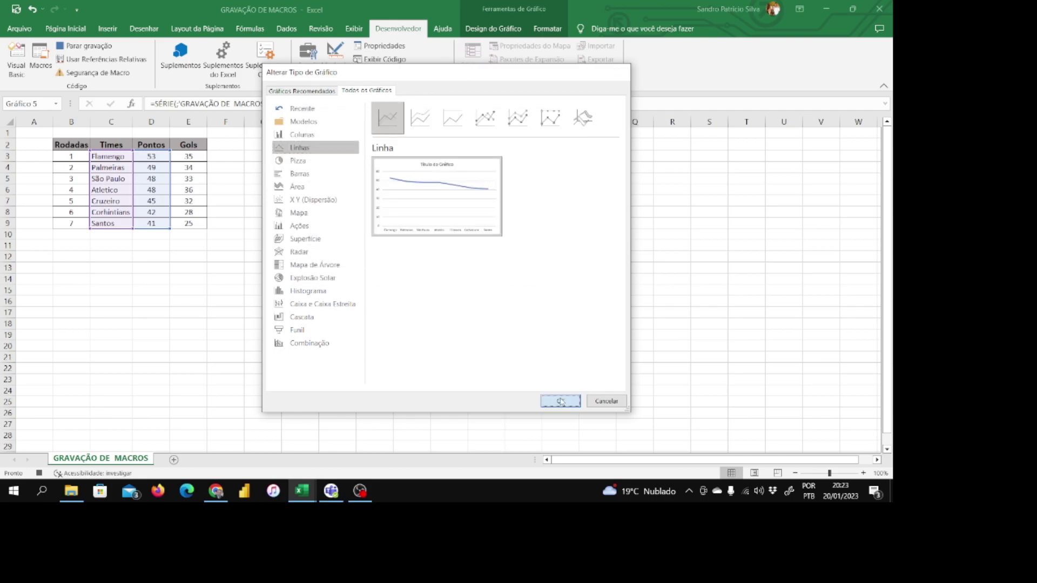
left_click(30, 134)
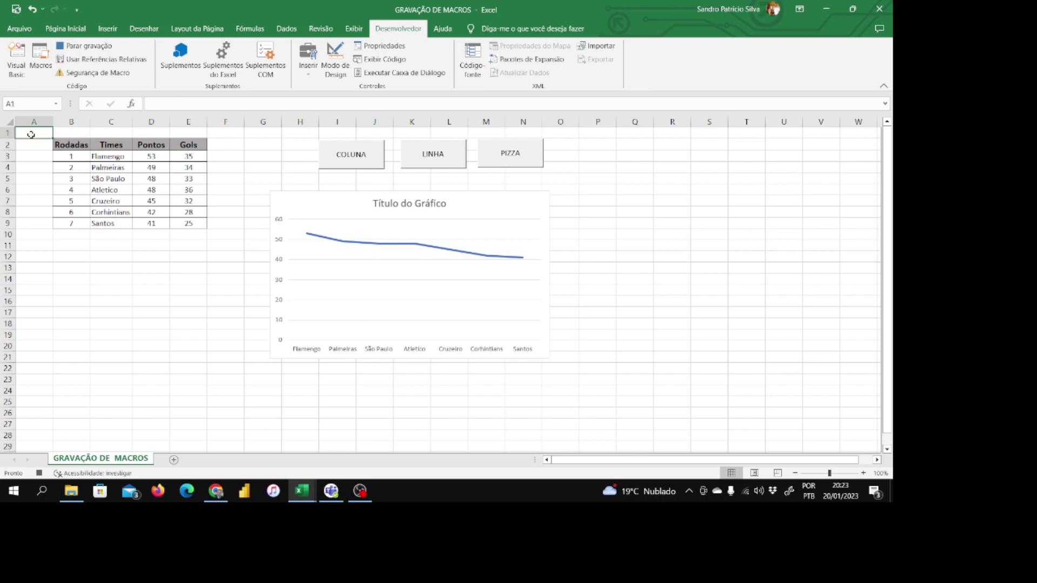
left_click(74, 48)
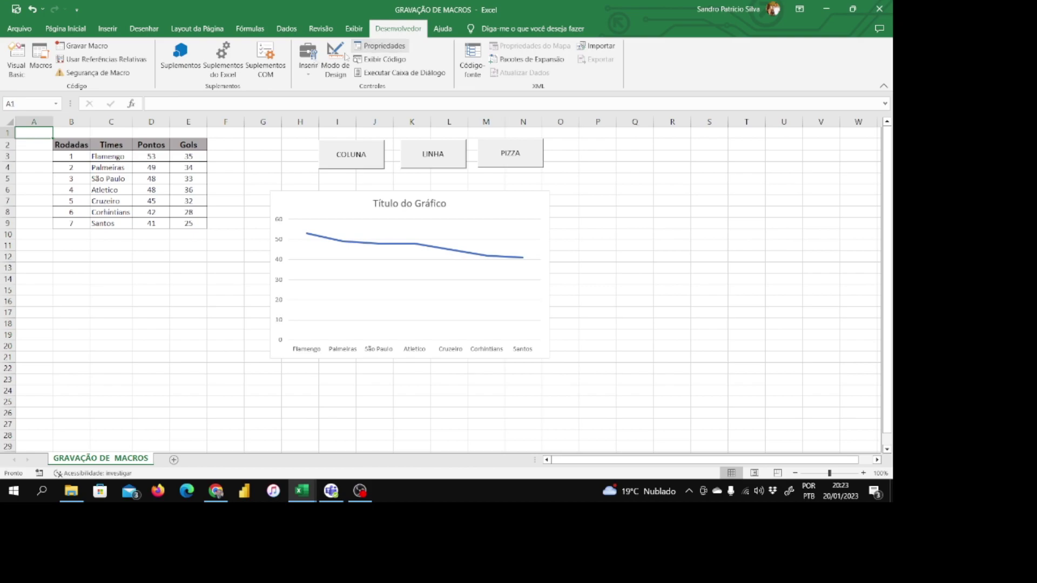
Step: Start recording a macro named PIZZA stored in this workbook
left_click(90, 46)
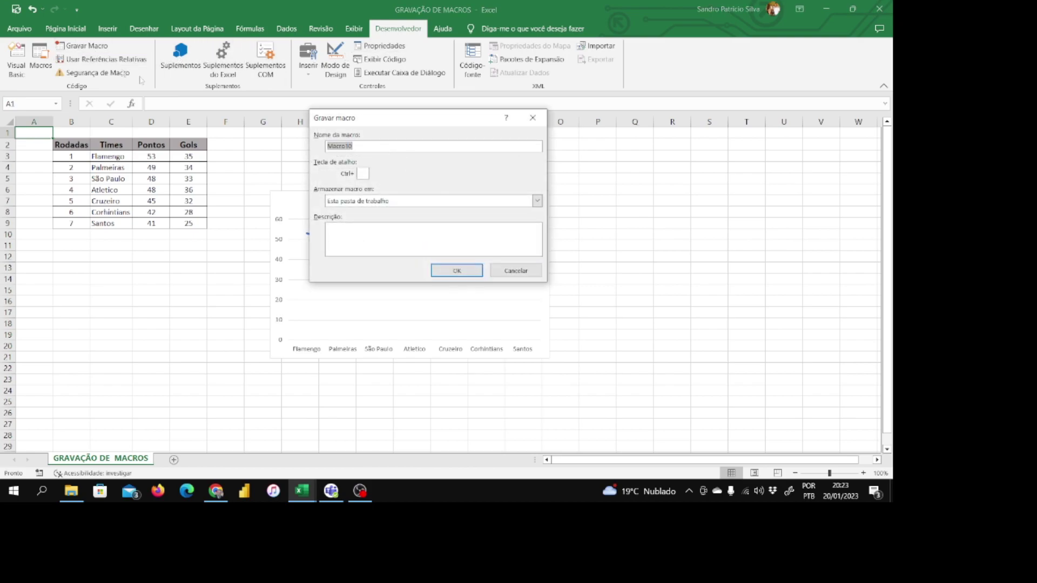
type("PIZZA")
left_click(457, 271)
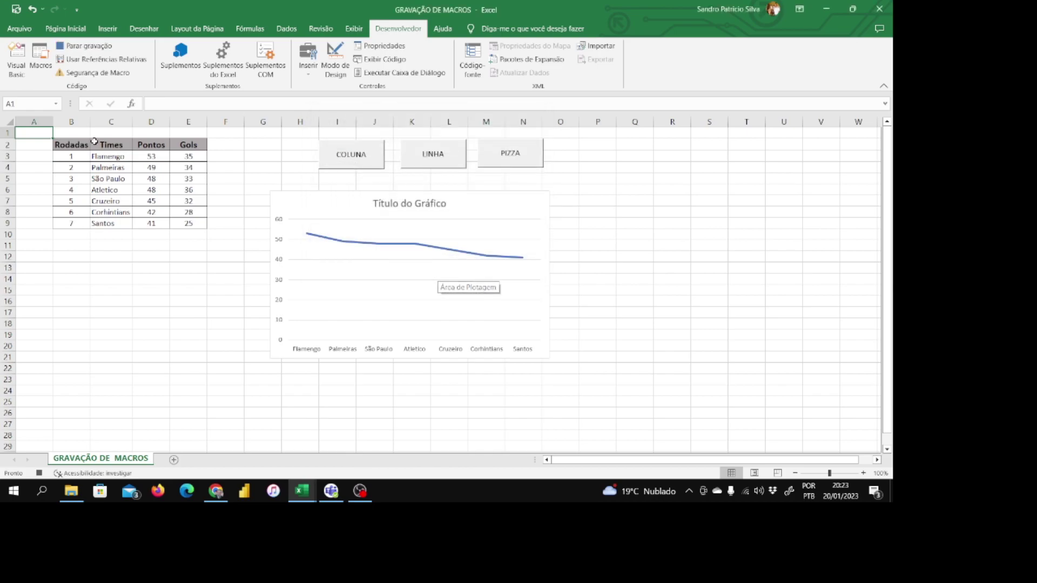
Step: Record changing the line chart to the doughnut type from the pie category and selecting cell A1, and stop the recording
left_click(389, 259)
right_click(389, 259)
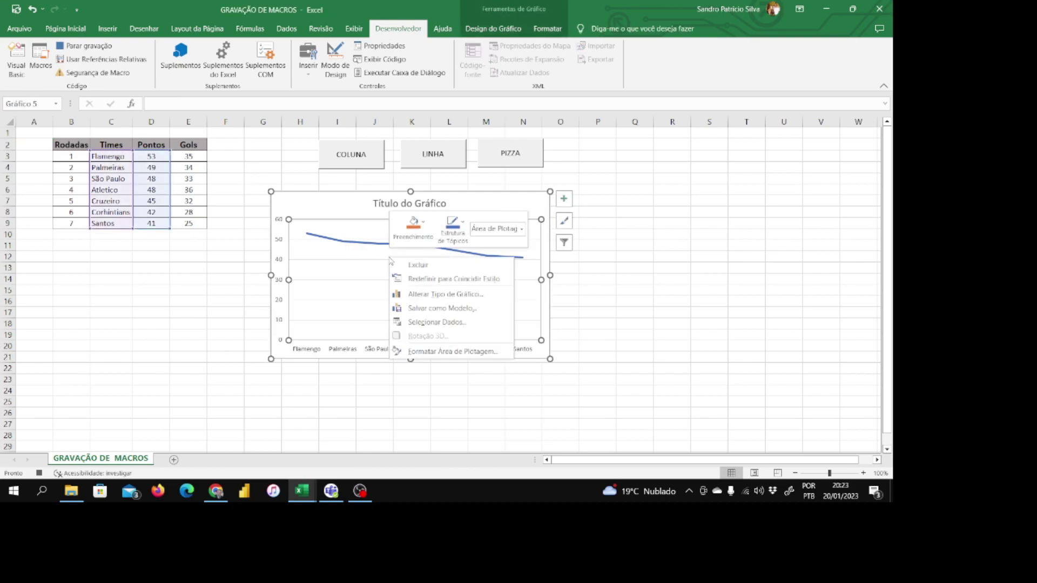
left_click(431, 292)
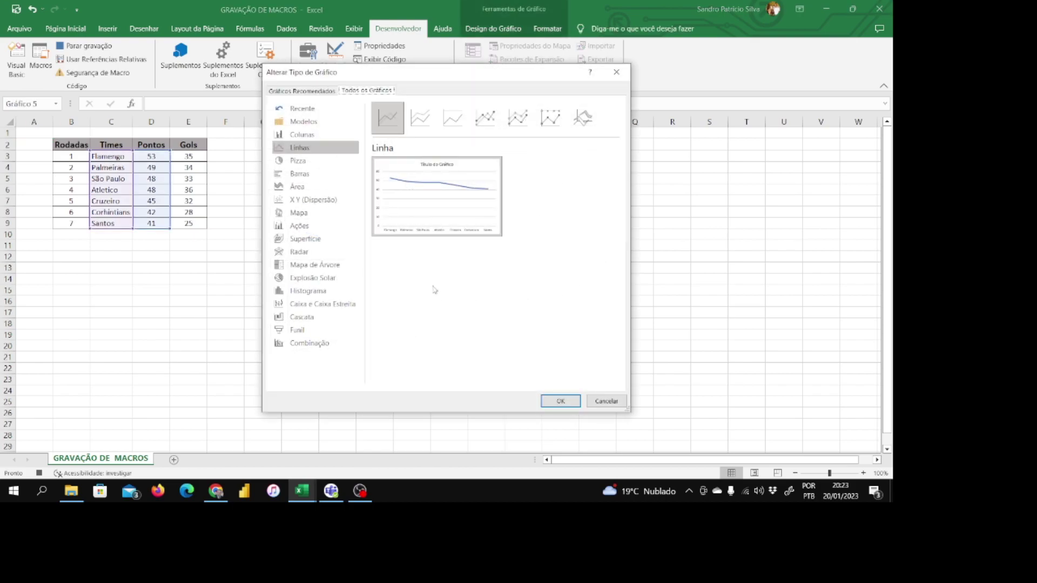
left_click(298, 160)
mouse_move(460, 174)
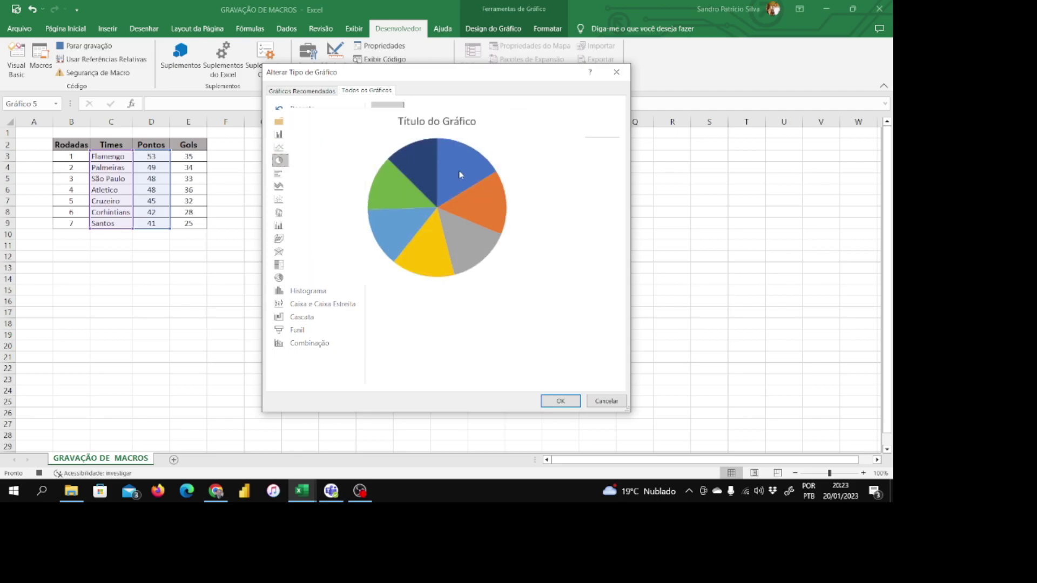
left_click(517, 118)
mouse_move(424, 193)
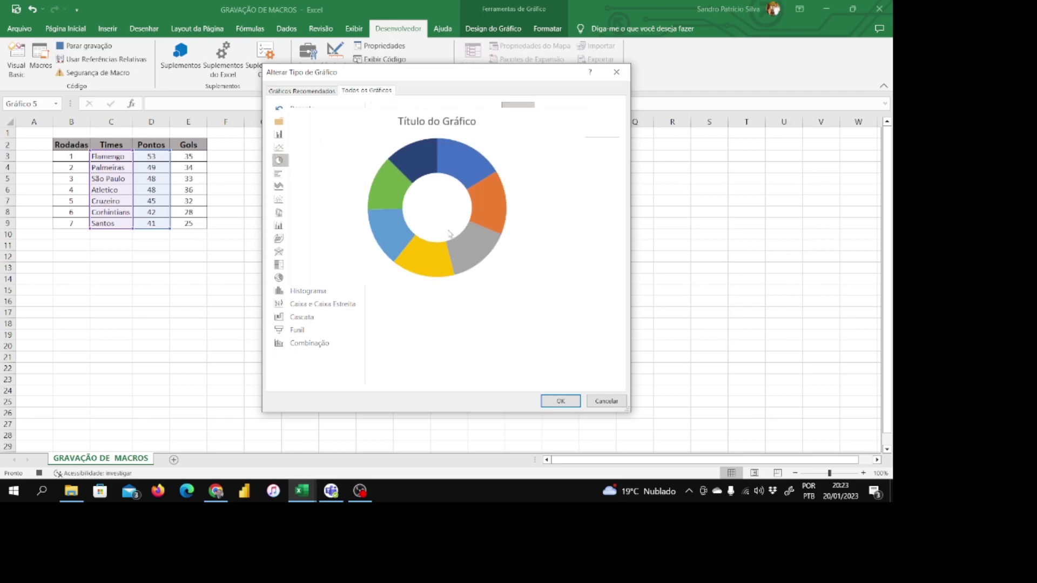
left_click(560, 400)
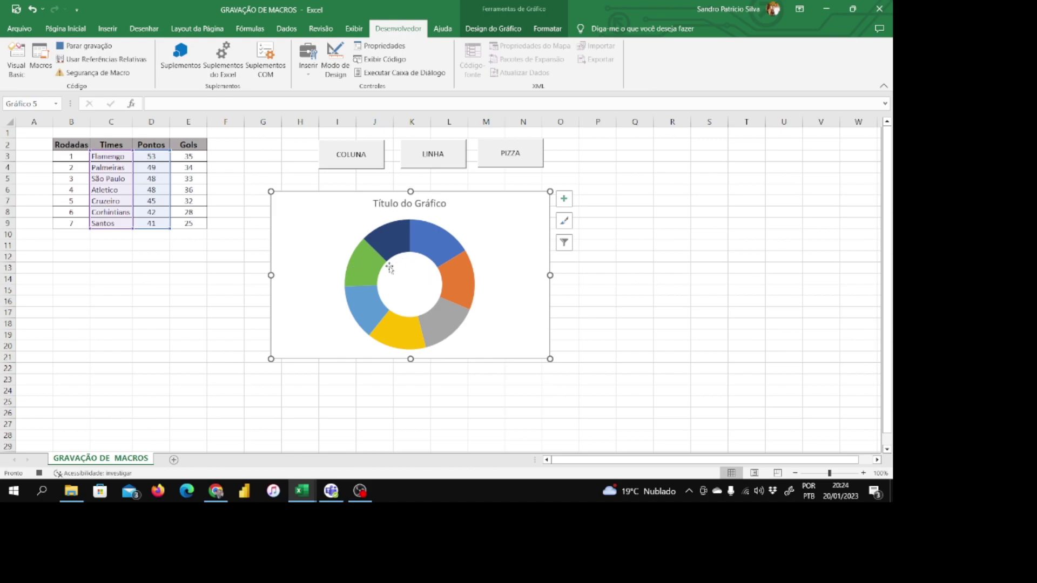
left_click(37, 131)
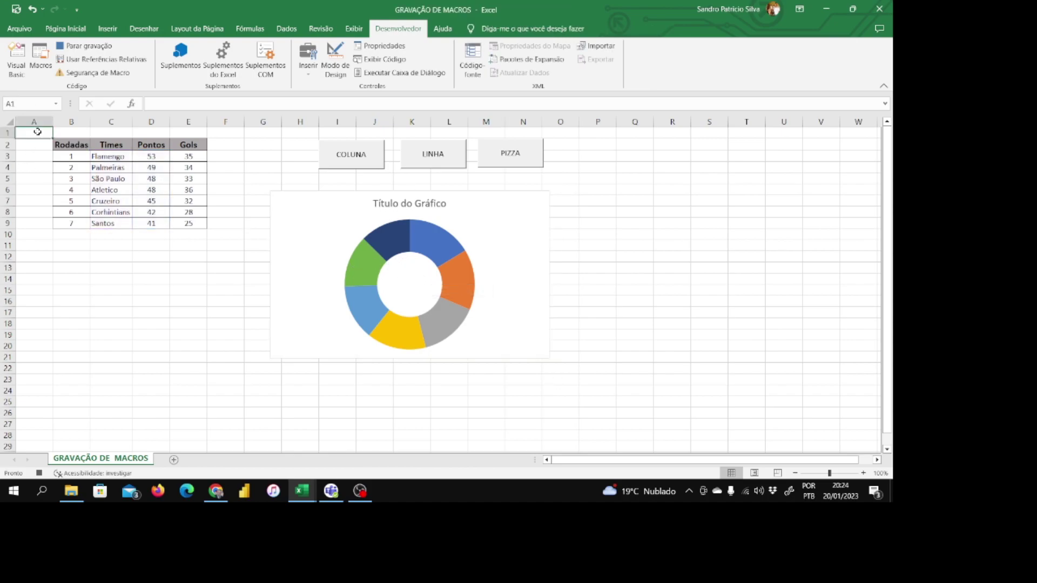
left_click(83, 46)
Step: Start recording a macro named COLUNA stored in this workbook
left_click(74, 52)
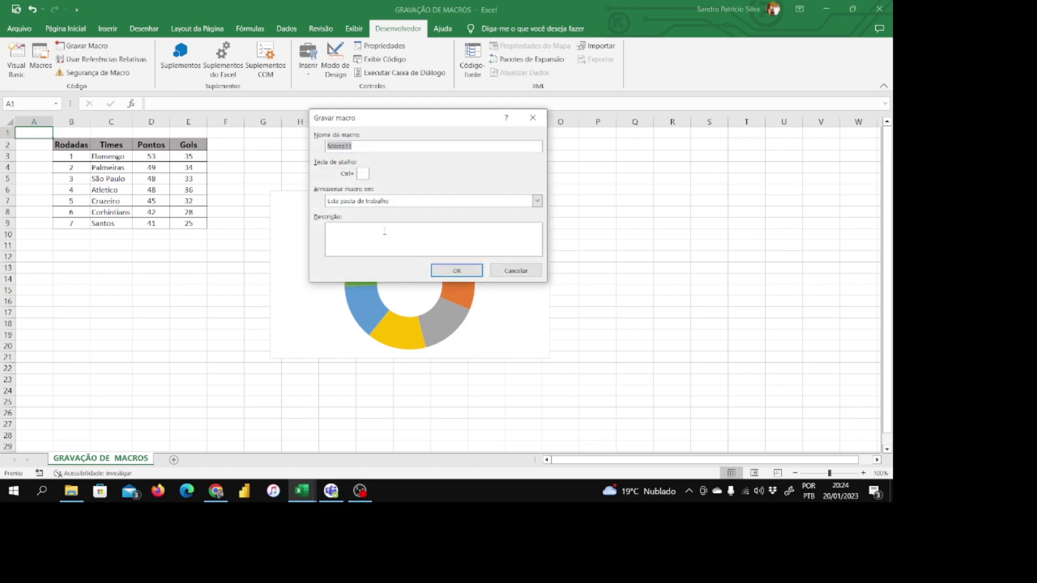
type("COLUNA")
left_click(457, 270)
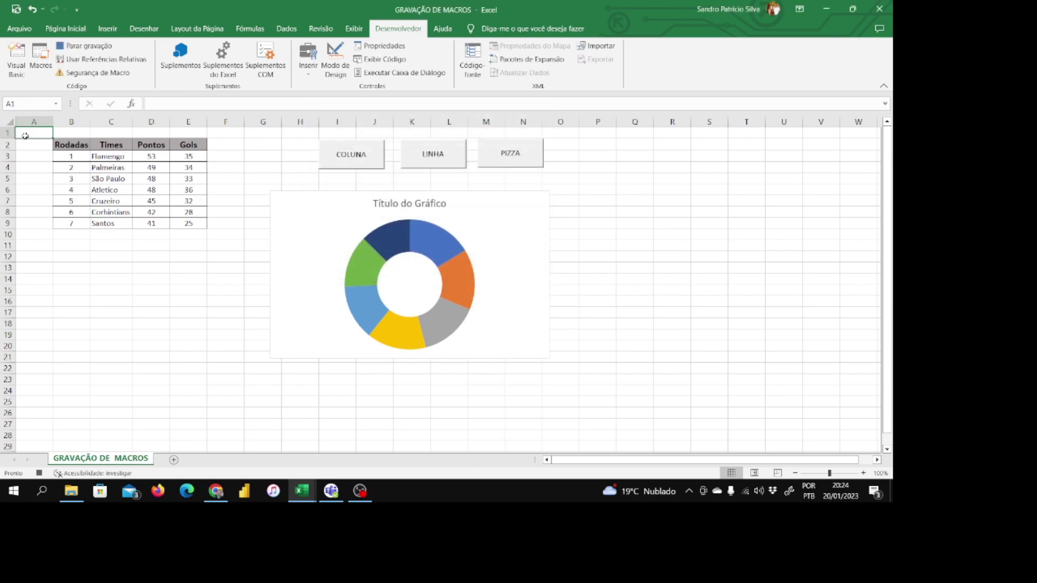
Step: Record changing the doughnut chart to a single-color clustered column chart and selecting cell A1, and stop the recording
left_click(346, 218)
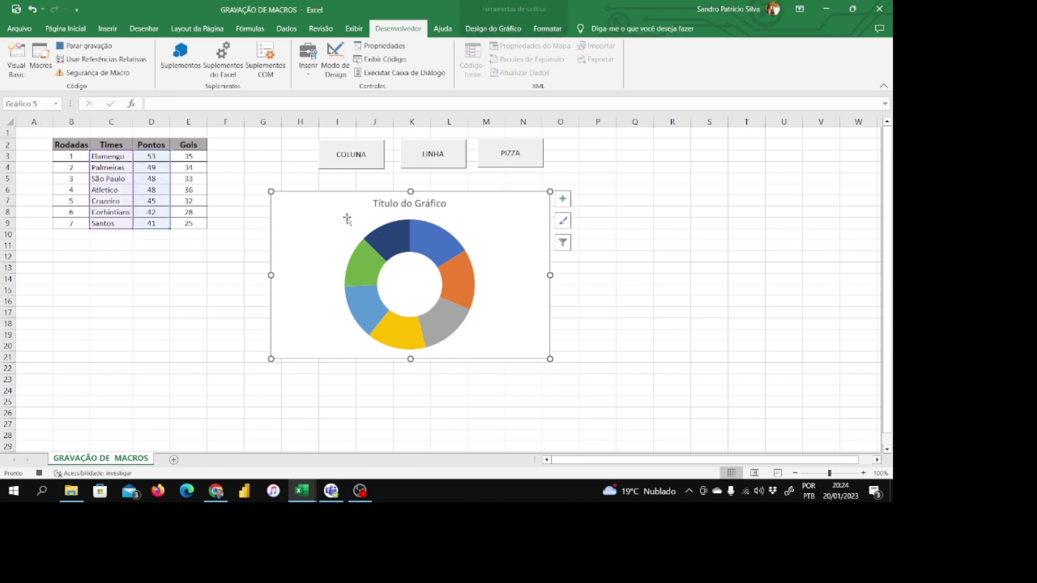
left_click(396, 240)
right_click(397, 240)
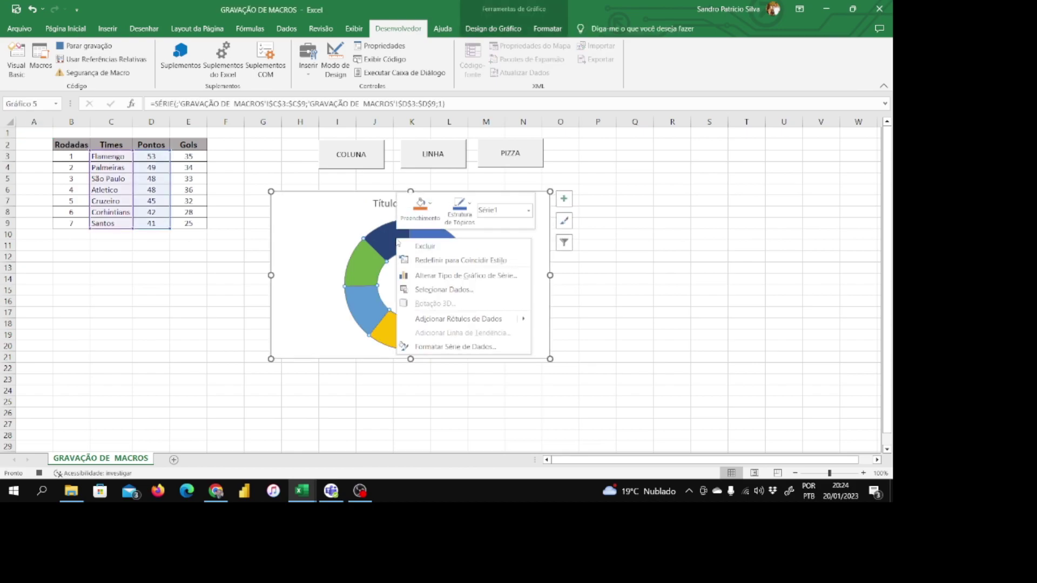
left_click(454, 275)
left_click(301, 134)
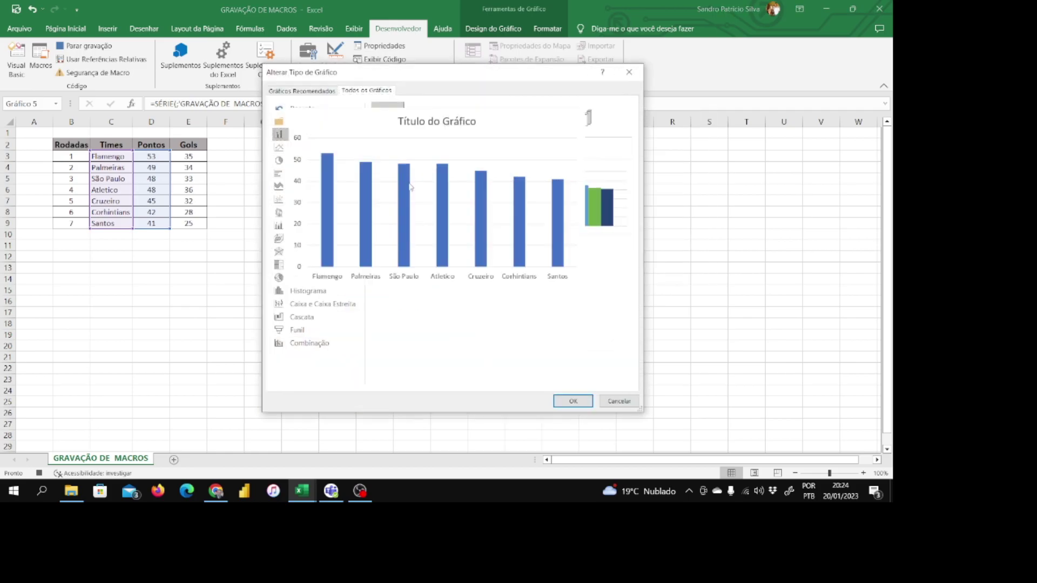
left_click(559, 402)
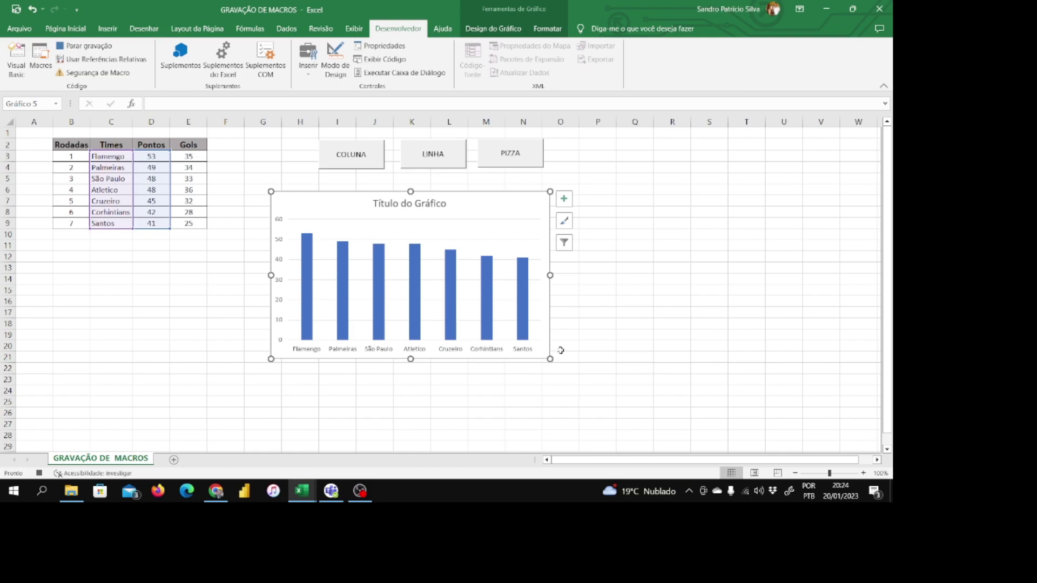
left_click(39, 135)
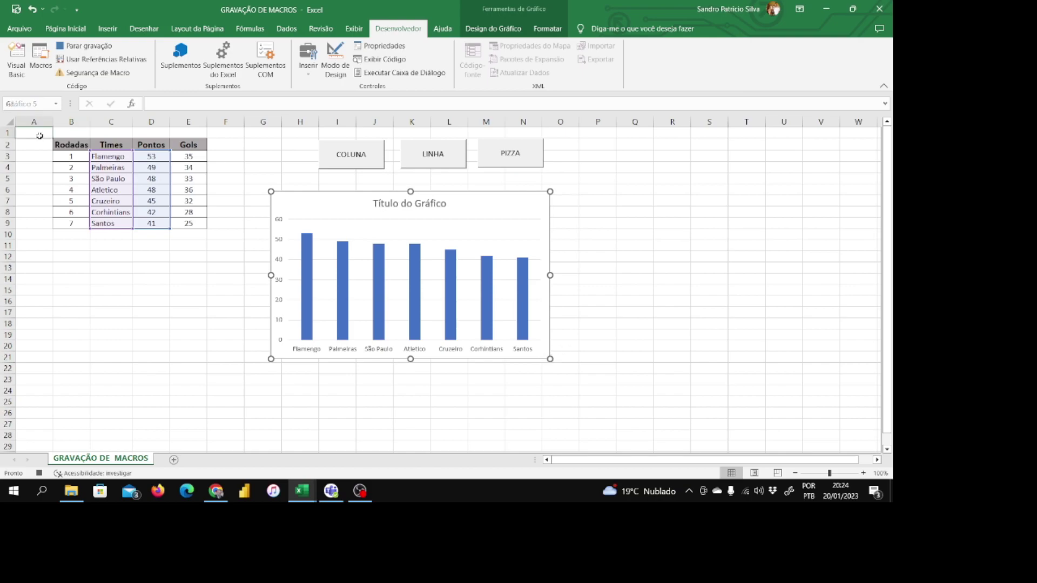
left_click(81, 47)
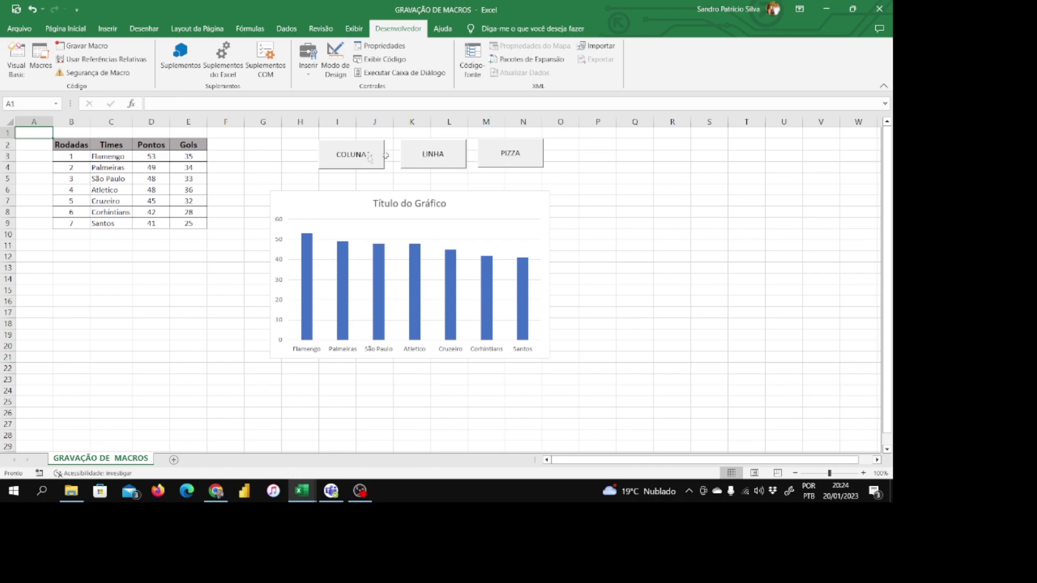
Step: Assign the COLUNA macro to the COLUNA button and deselect the button
right_click(351, 157)
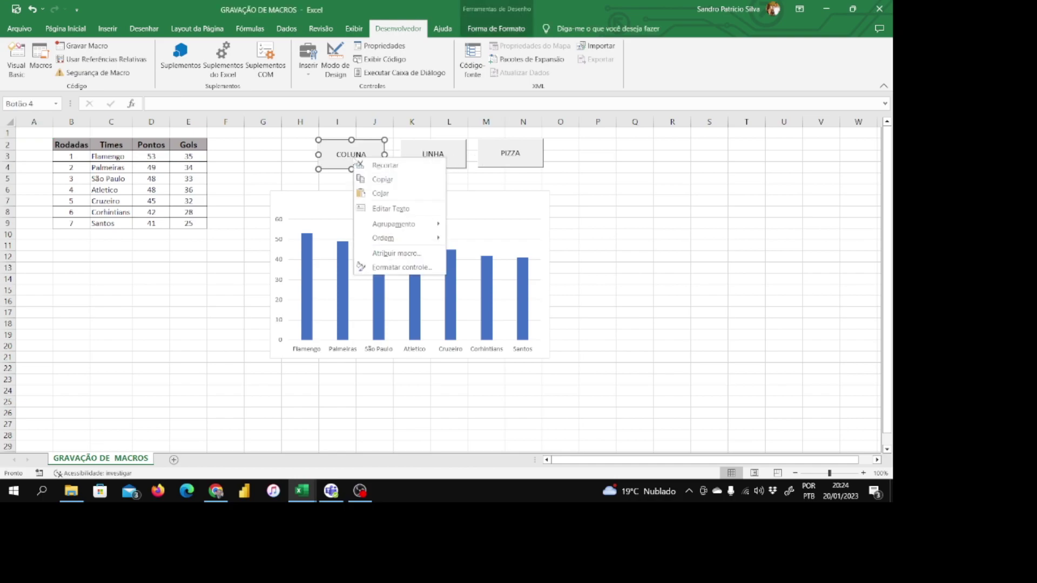
left_click(394, 254)
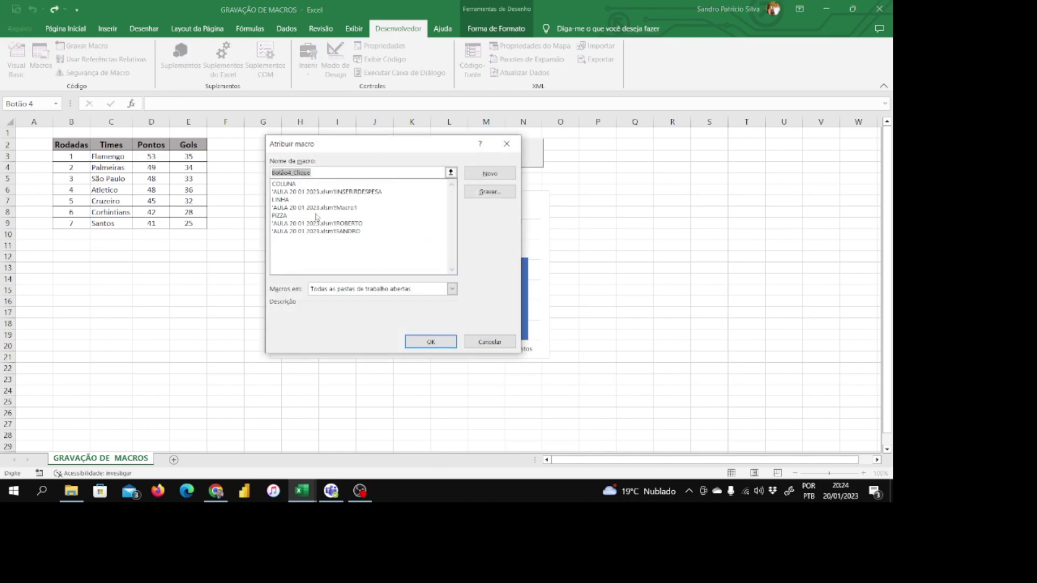
left_click_drag(358, 144, 366, 184)
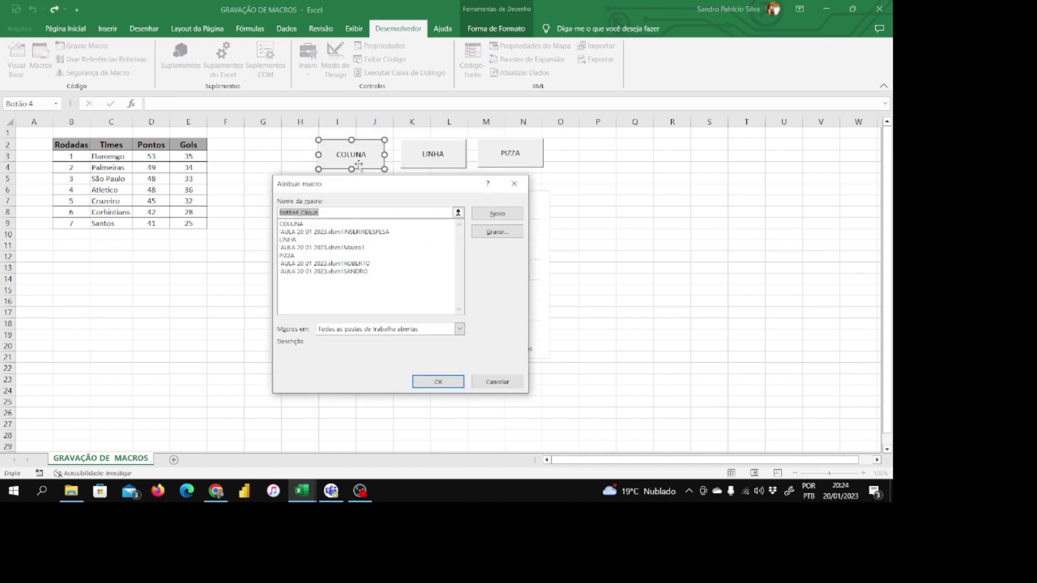
left_click(295, 225)
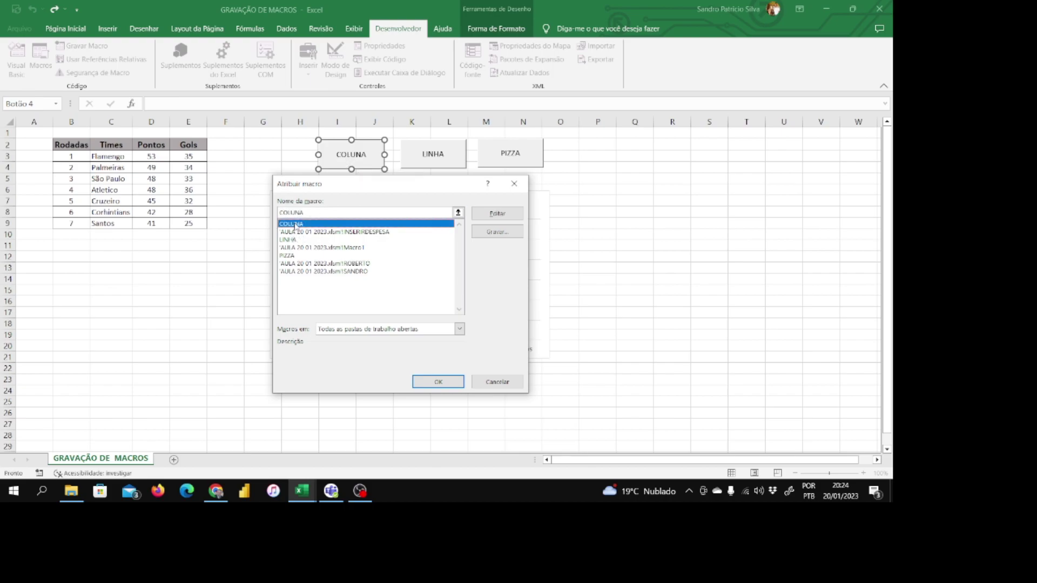
double_click(296, 225)
left_click(598, 245)
Step: Assign the LINHA macro to the LINHA button
right_click(458, 164)
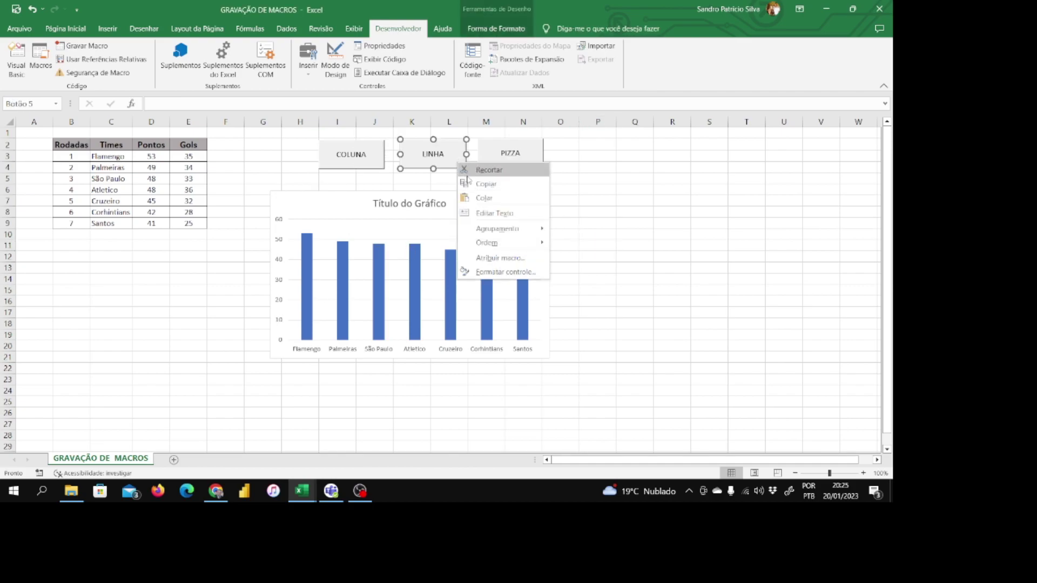
left_click(491, 258)
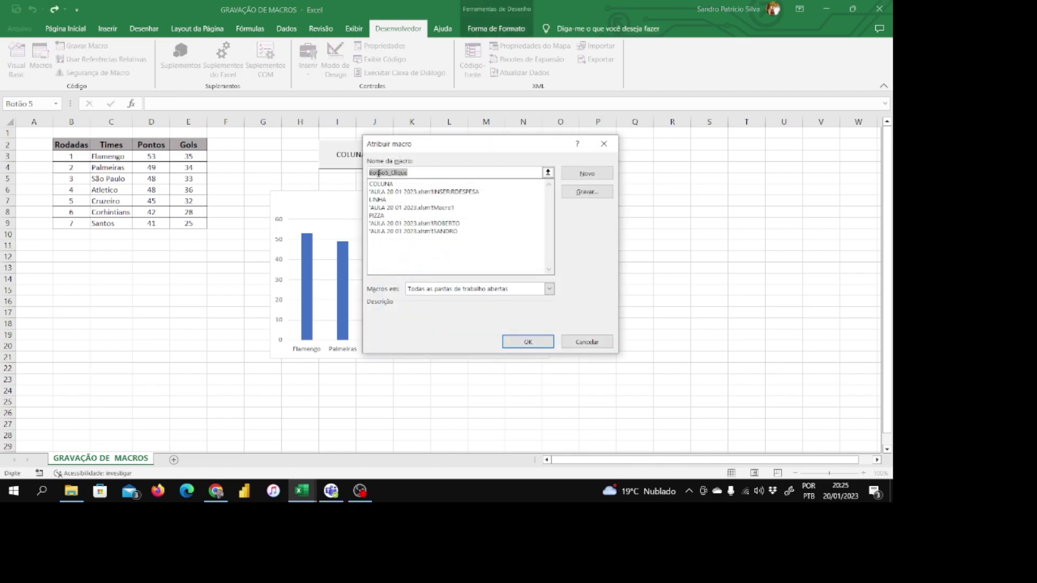
left_click(376, 215)
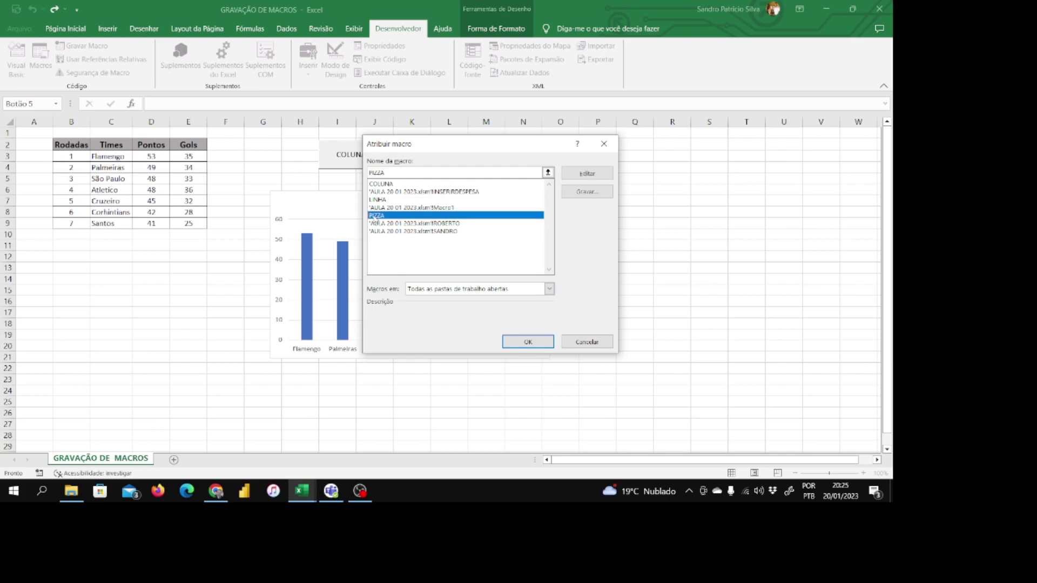
left_click_drag(445, 151, 446, 200)
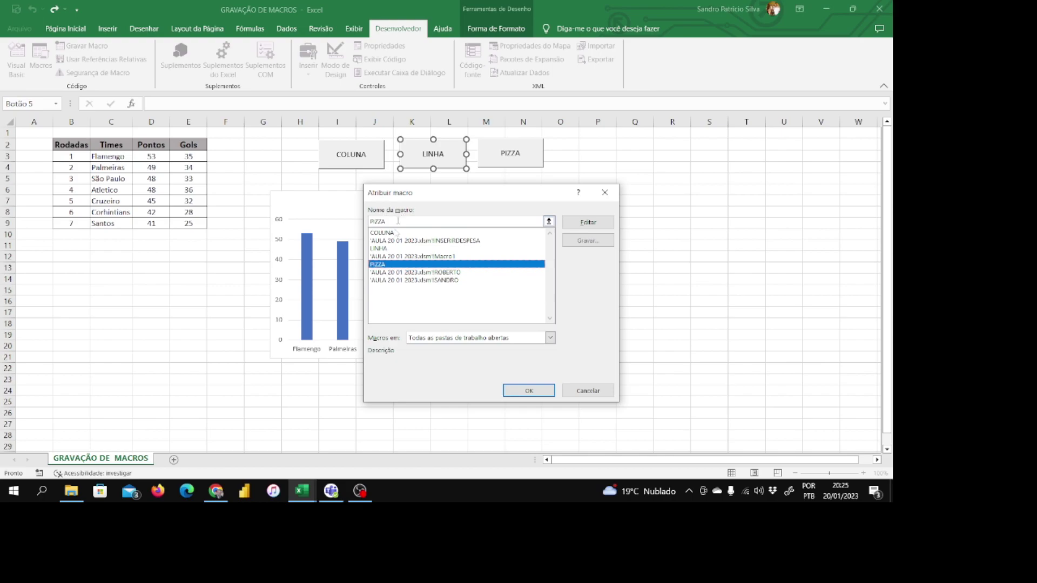
left_click(379, 248)
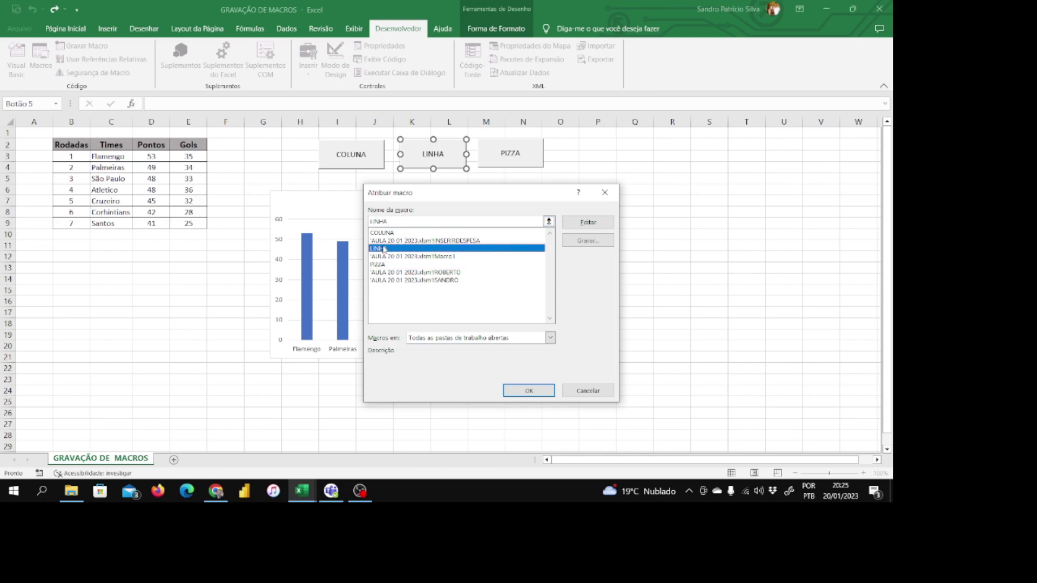
double_click(384, 249)
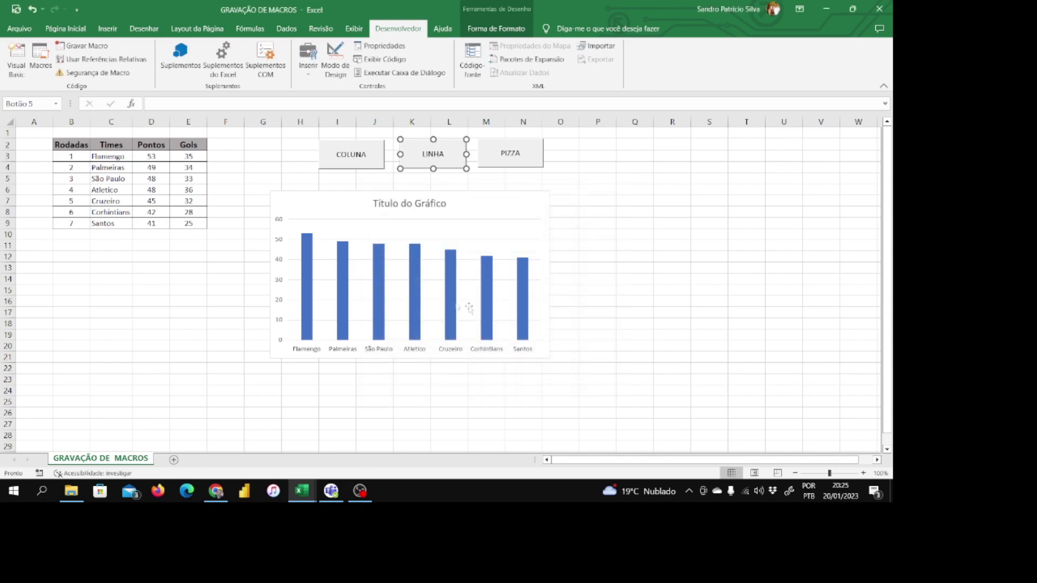
Step: Assign the PIZZA macro to the PIZZA button and deselect the button
right_click(491, 162)
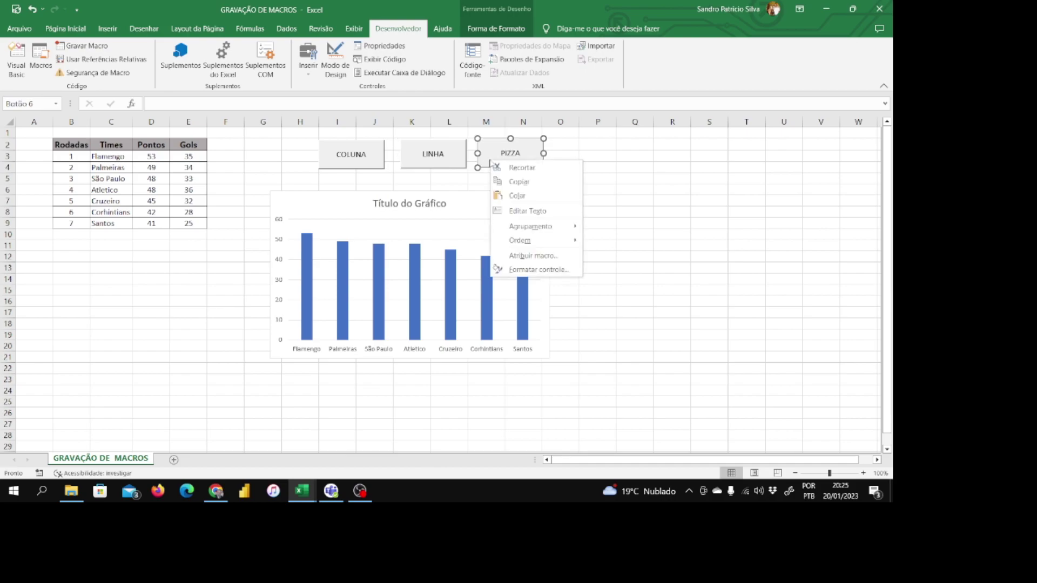
left_click(531, 256)
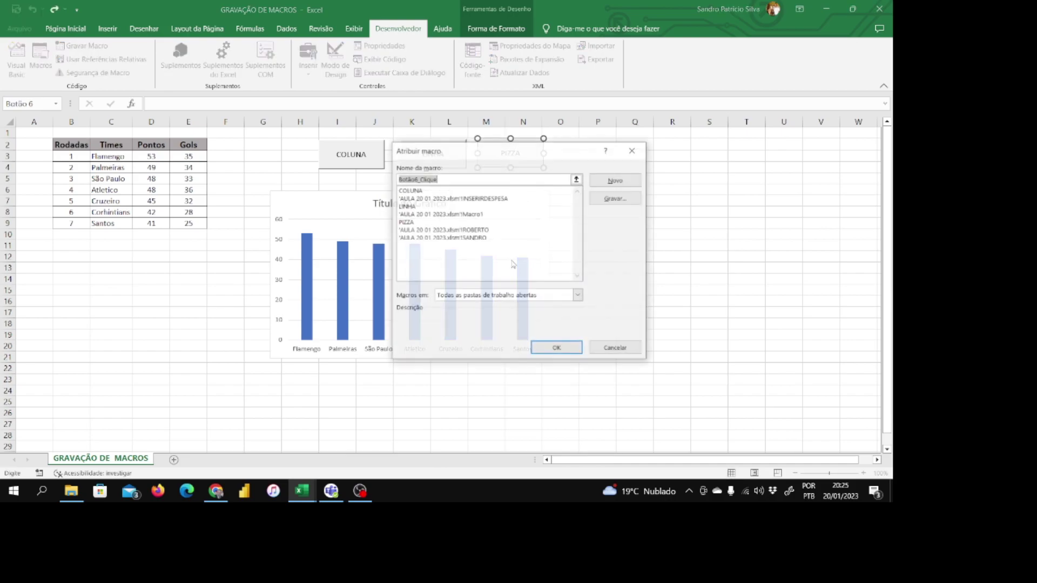
left_click(405, 222)
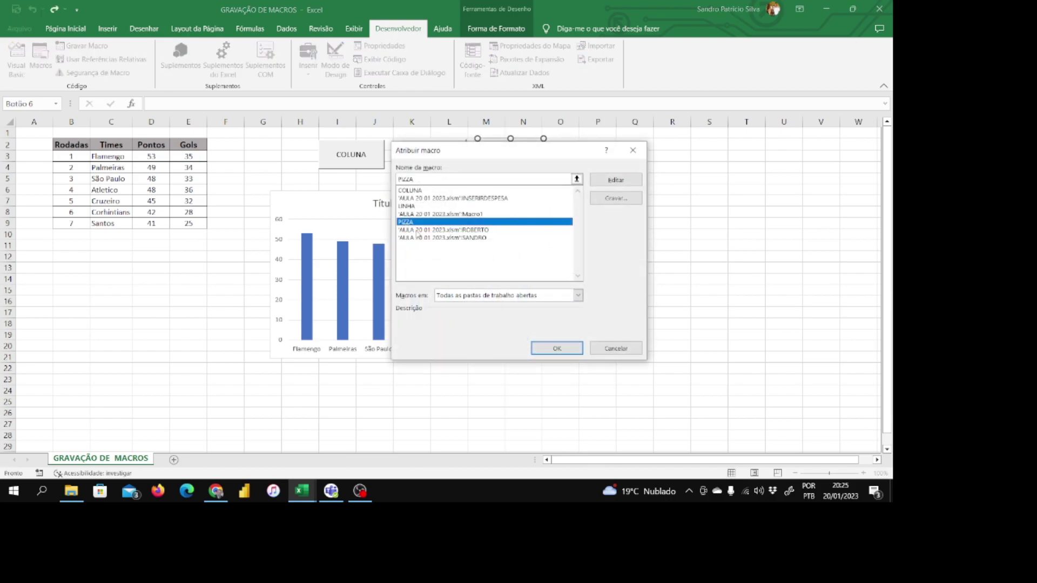
left_click_drag(493, 157, 501, 193)
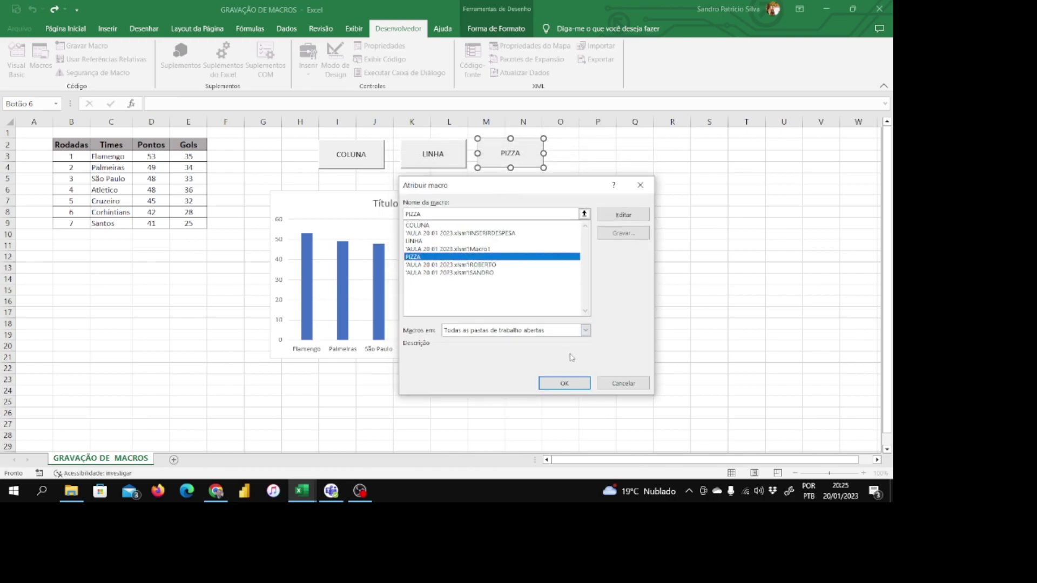
left_click(558, 385)
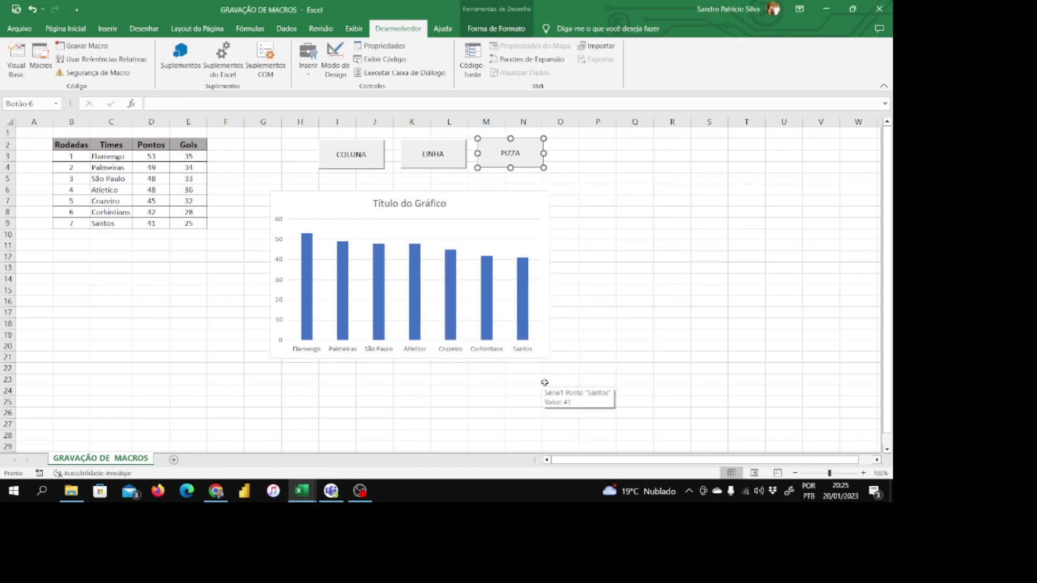
left_click(591, 213)
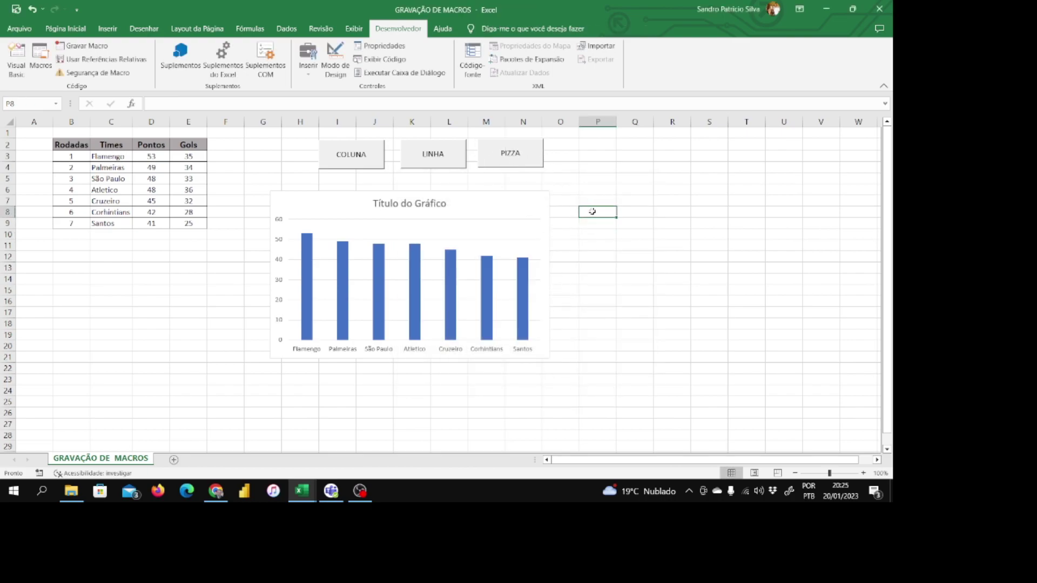
Step: Test the LINHA, PIZZA and COLUNA buttons by switching the chart type repeatedly, finishing with PIZZA
left_click(428, 164)
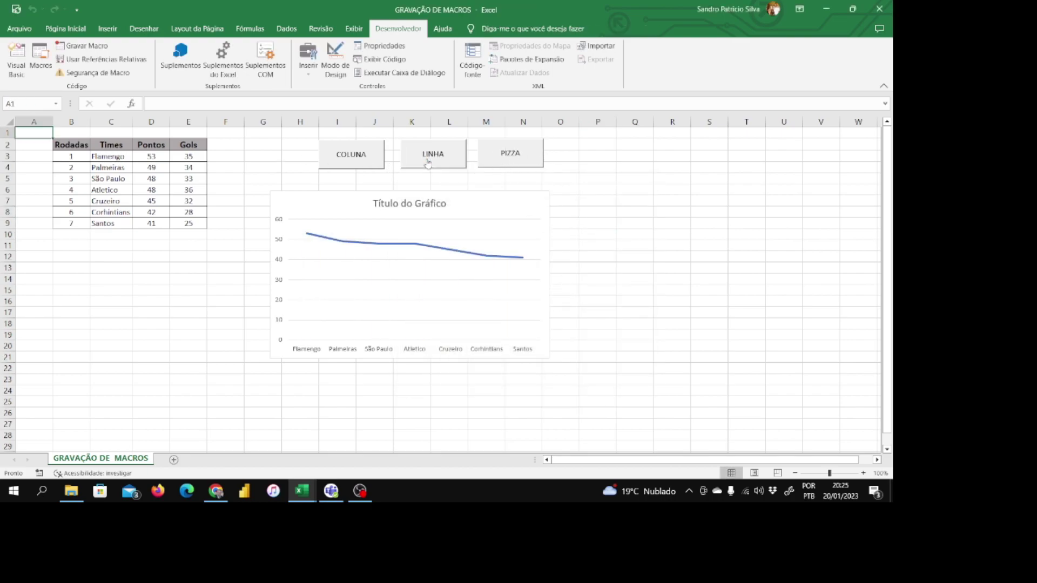
left_click(502, 167)
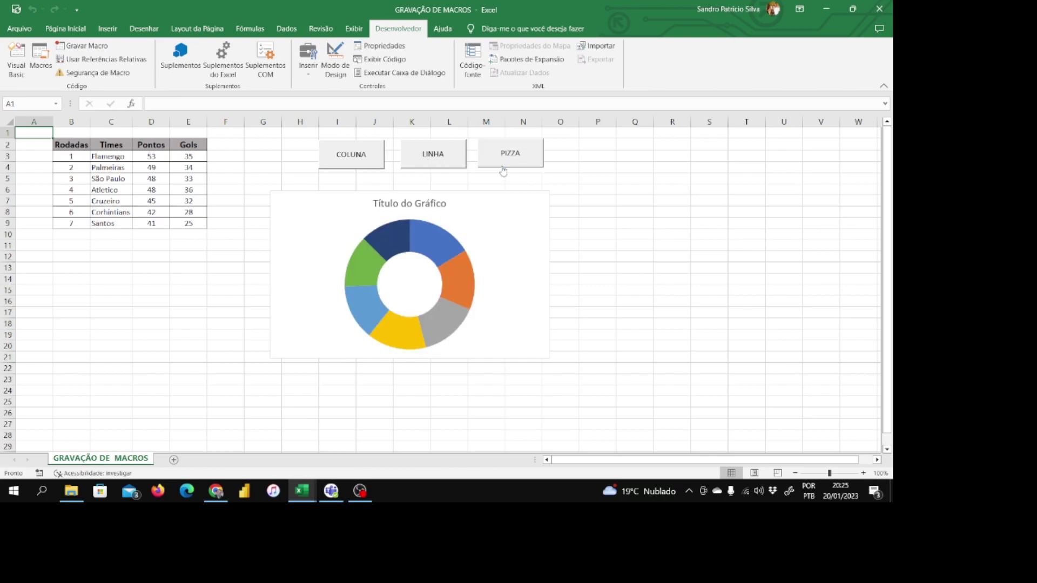
left_click(359, 163)
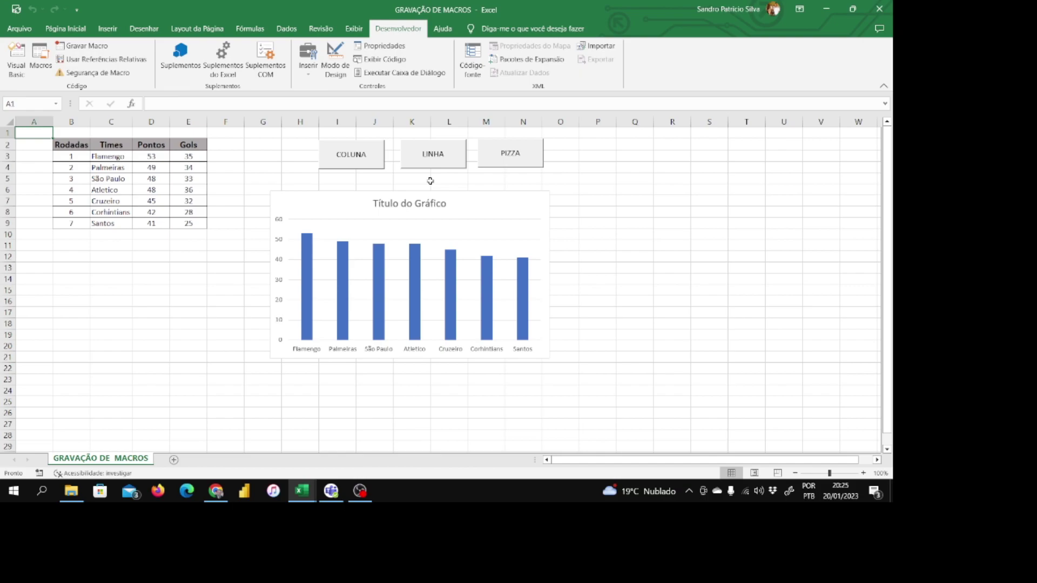
left_click(370, 157)
left_click(455, 162)
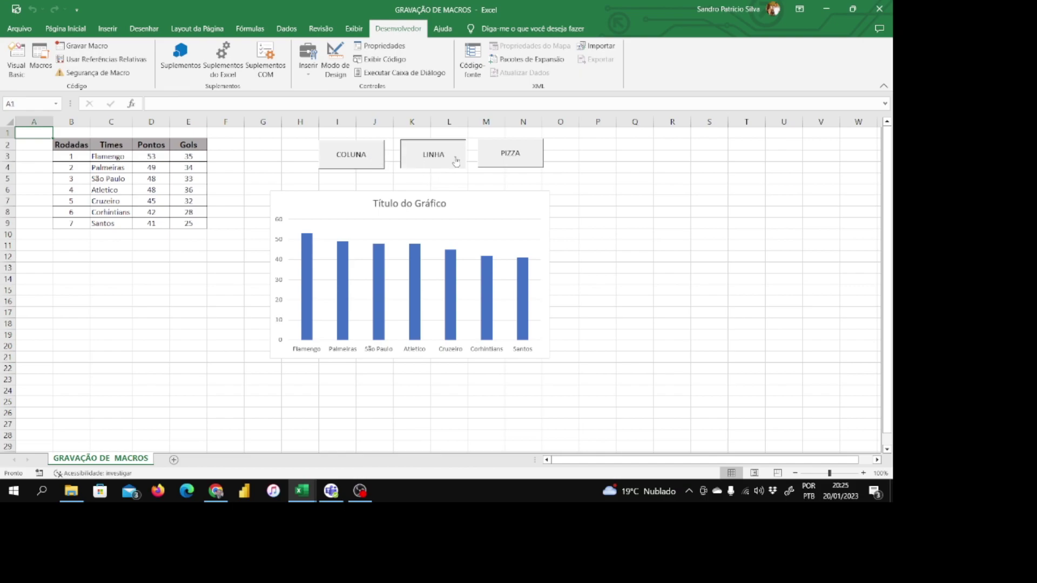
left_click(496, 168)
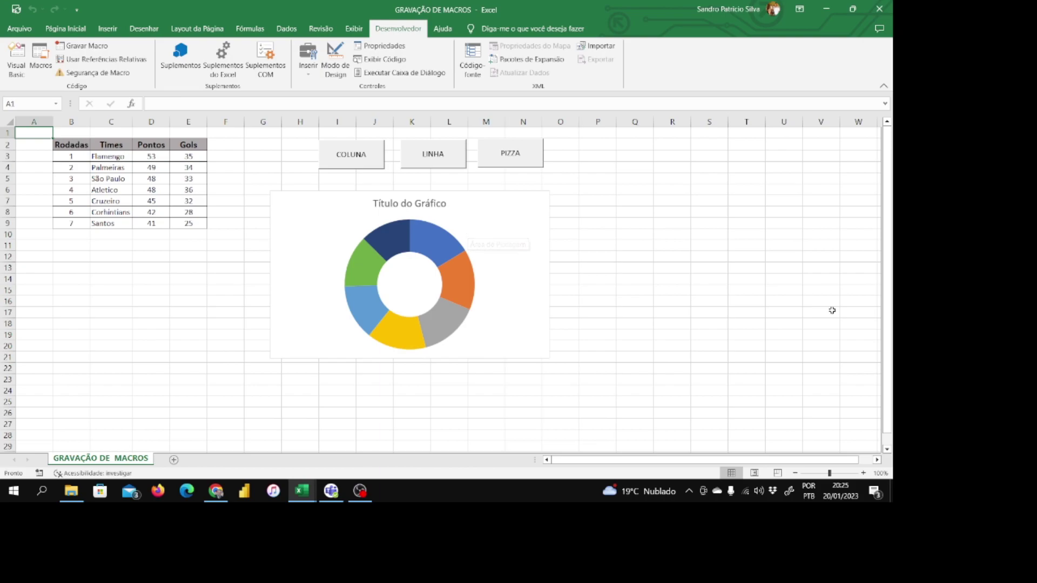